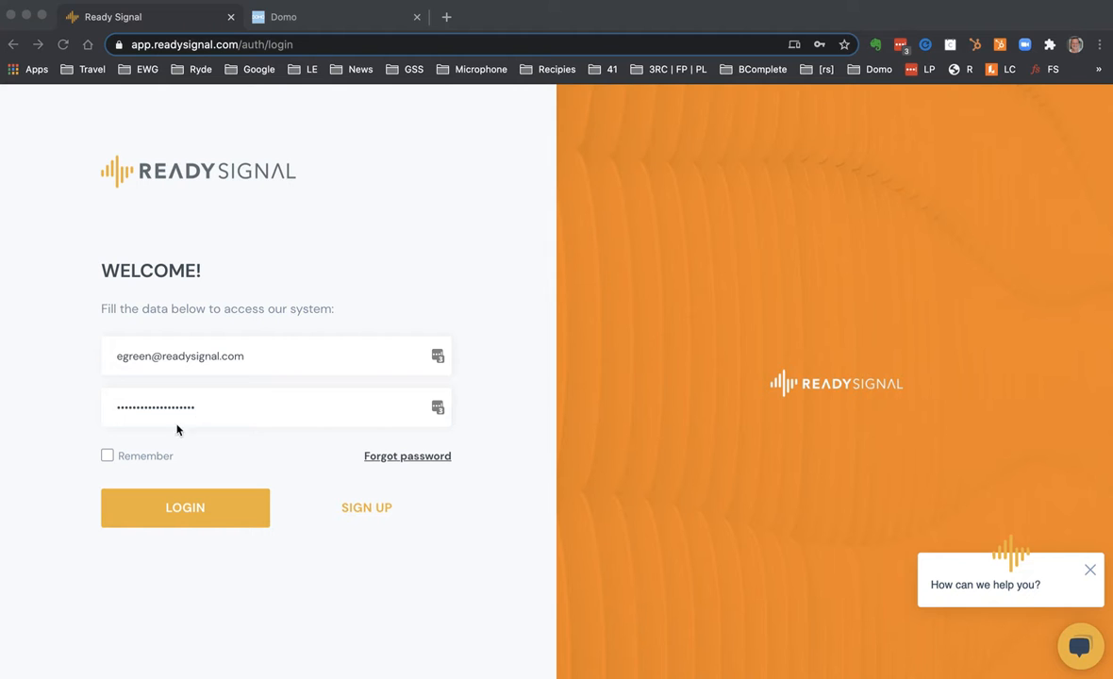
Step: Log in with the prefilled credentials and start creating a new signal
{"action": "left_click", "coordinate": [176, 517]}
{"action": "left_click", "coordinate": [184, 512]}
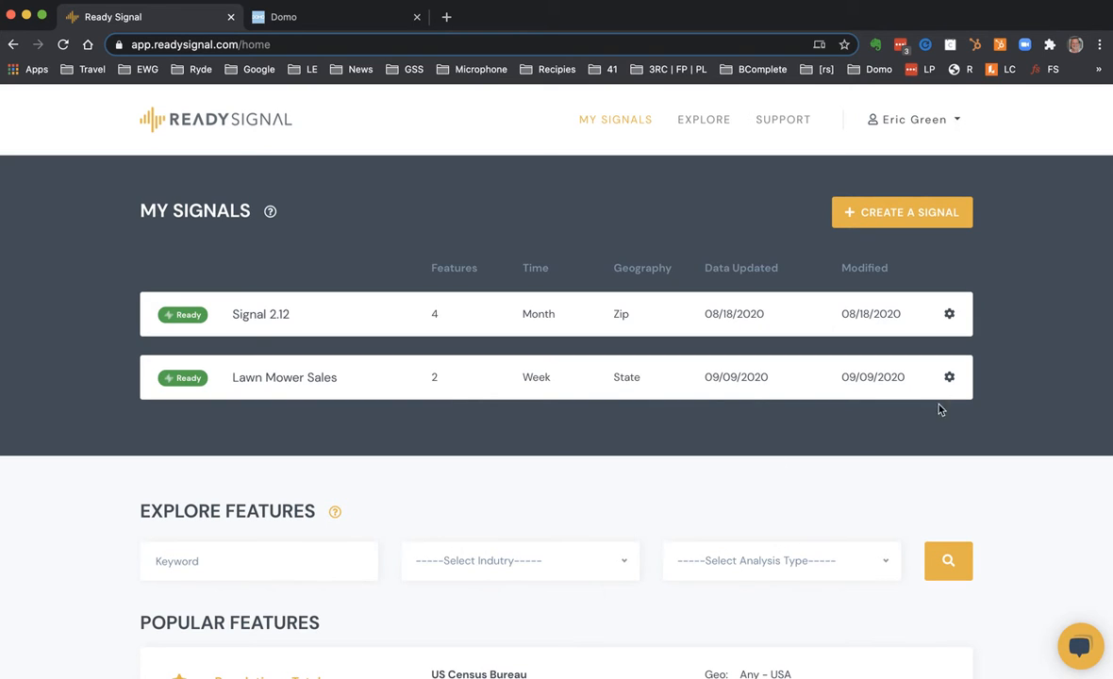
{"action": "left_click", "coordinate": [915, 214]}
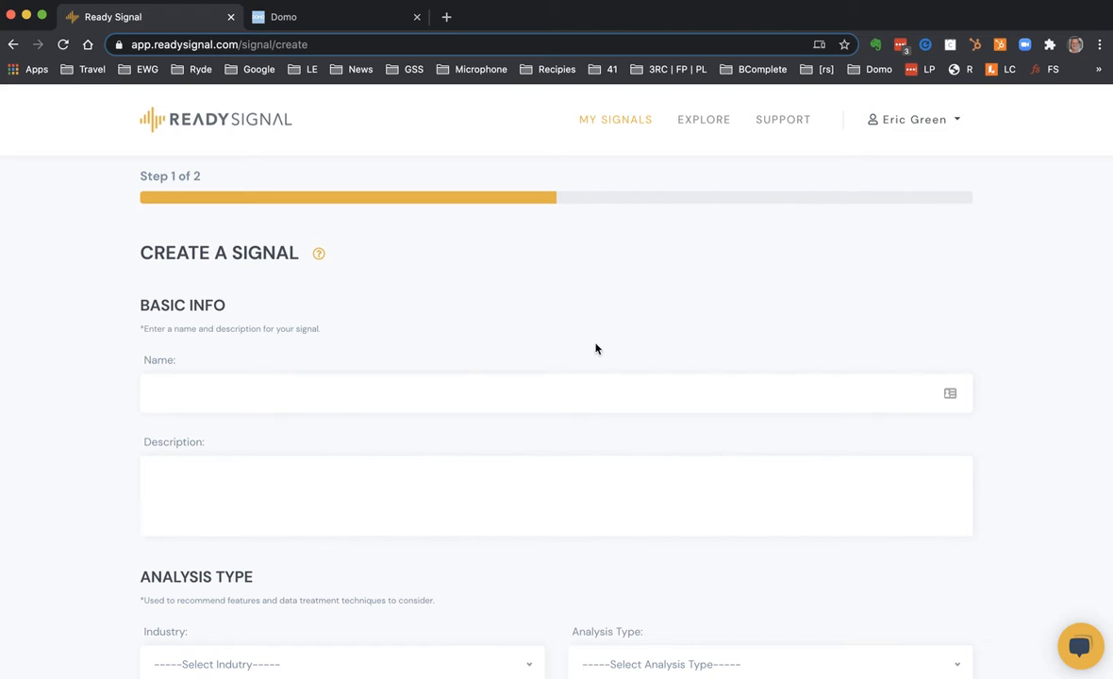
Step: Name the signal "Economic Factors of a Consumer" and describe it as "Consumer behavior trends"
{"action": "left_click", "coordinate": [352, 387]}
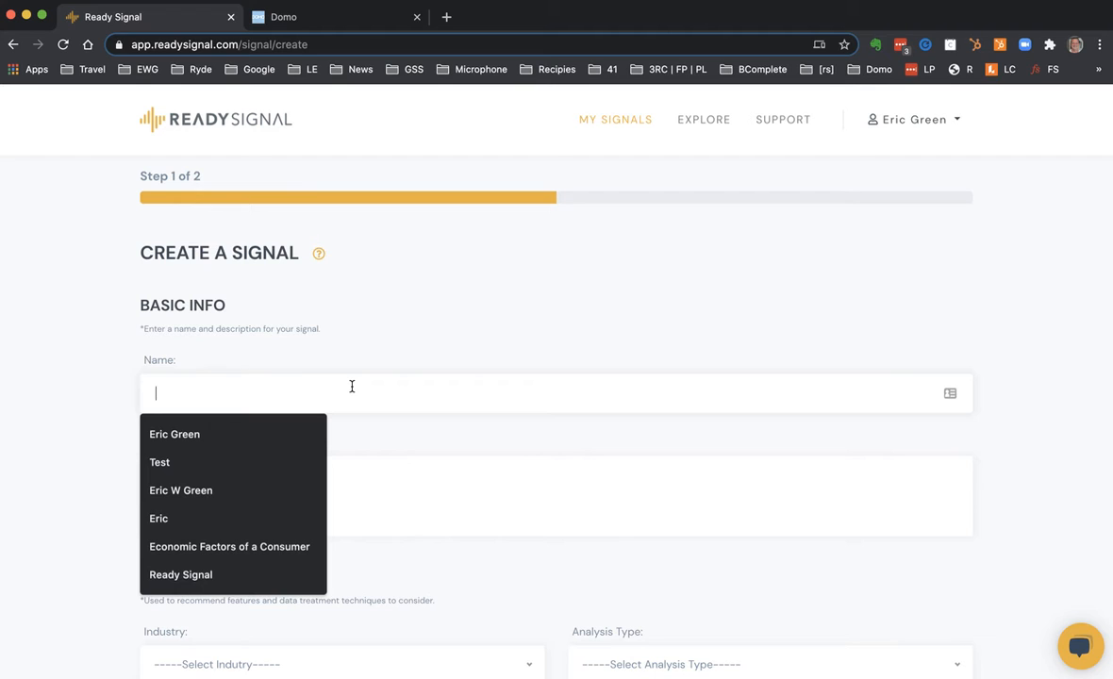
{"action": "left_click", "coordinate": [241, 547]}
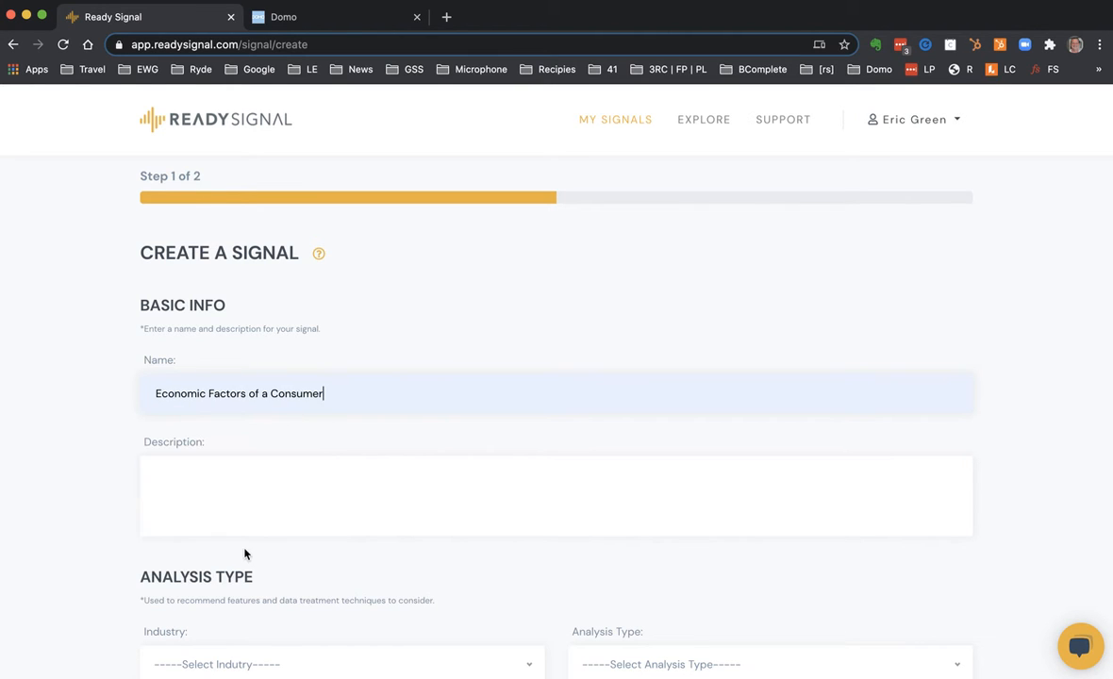
{"action": "left_click", "coordinate": [251, 484]}
{"action": "type", "text": "Consumer behavior trends"}
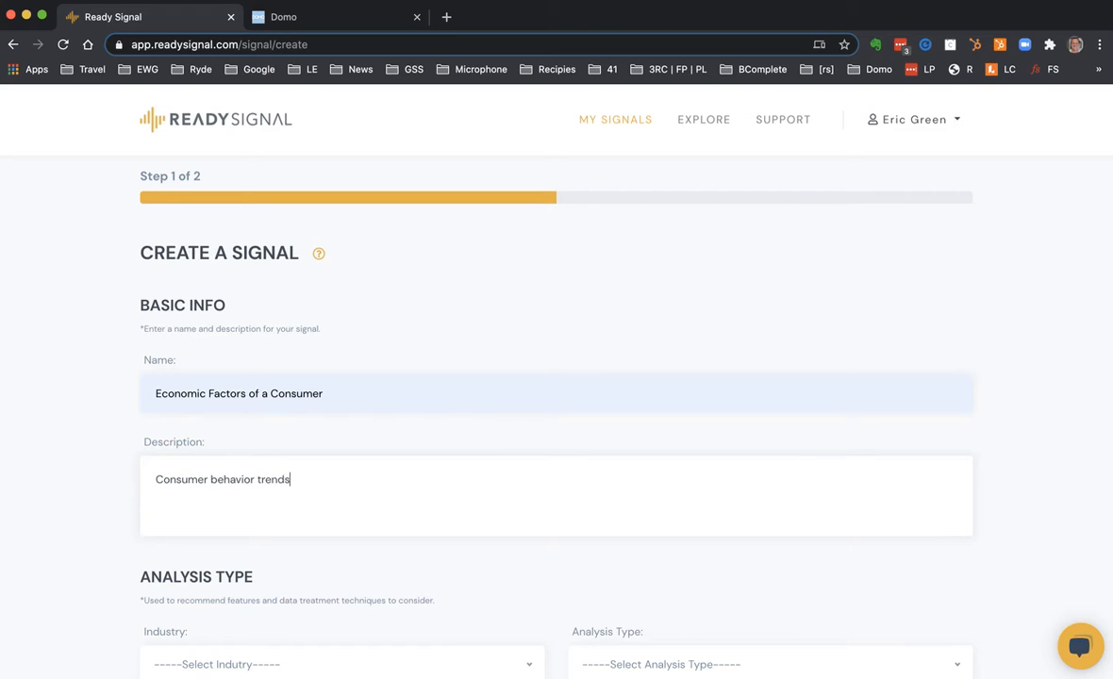
Step: Set the signal's industry to Retail and its analysis type to Forecasting
{"action": "scroll", "coordinate": [557, 378], "scroll_direction": "down", "scroll_amount": 3}
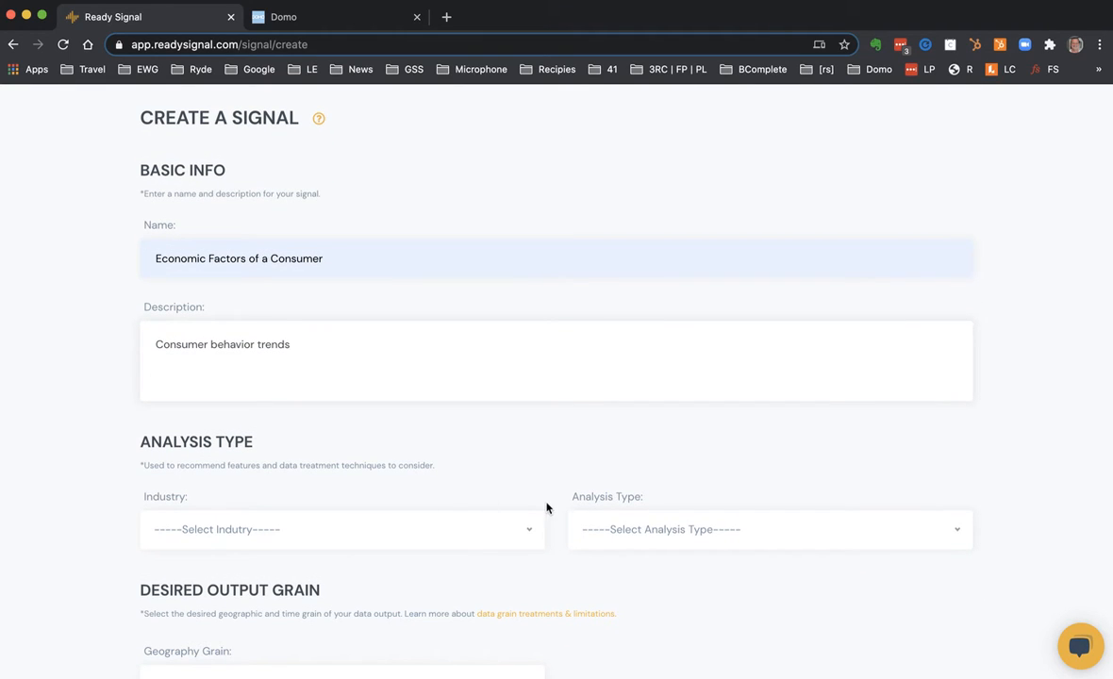
{"action": "left_click", "coordinate": [414, 529]}
{"action": "scroll", "coordinate": [414, 540], "scroll_direction": "down", "scroll_amount": 3}
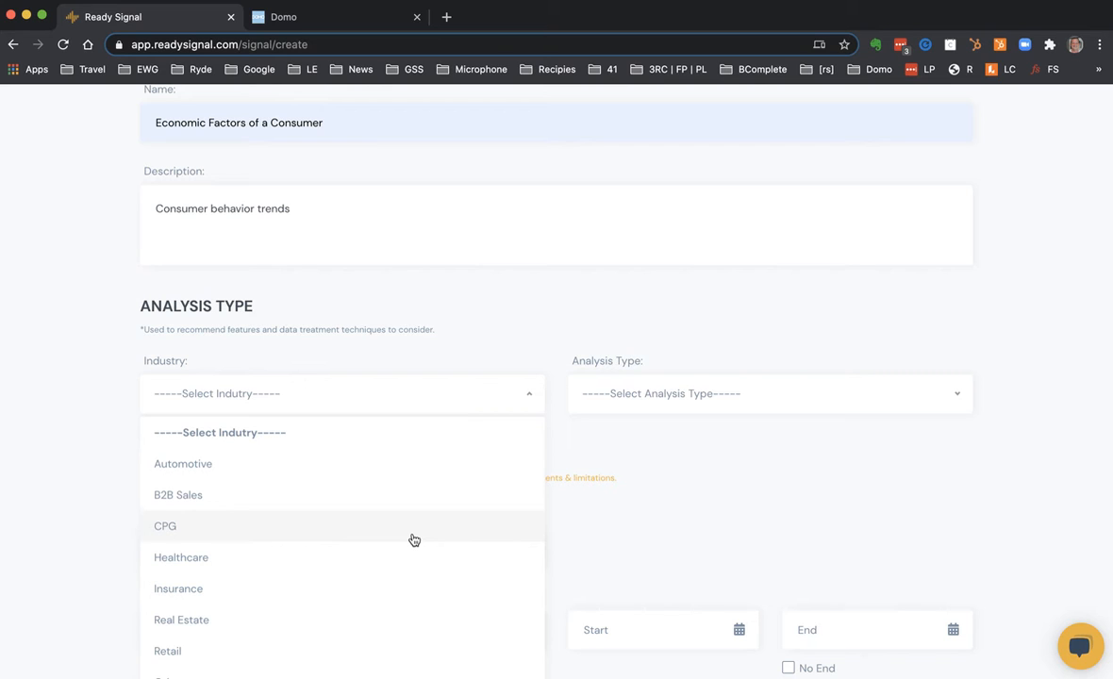
{"action": "left_click", "coordinate": [267, 651]}
{"action": "left_click", "coordinate": [643, 393]}
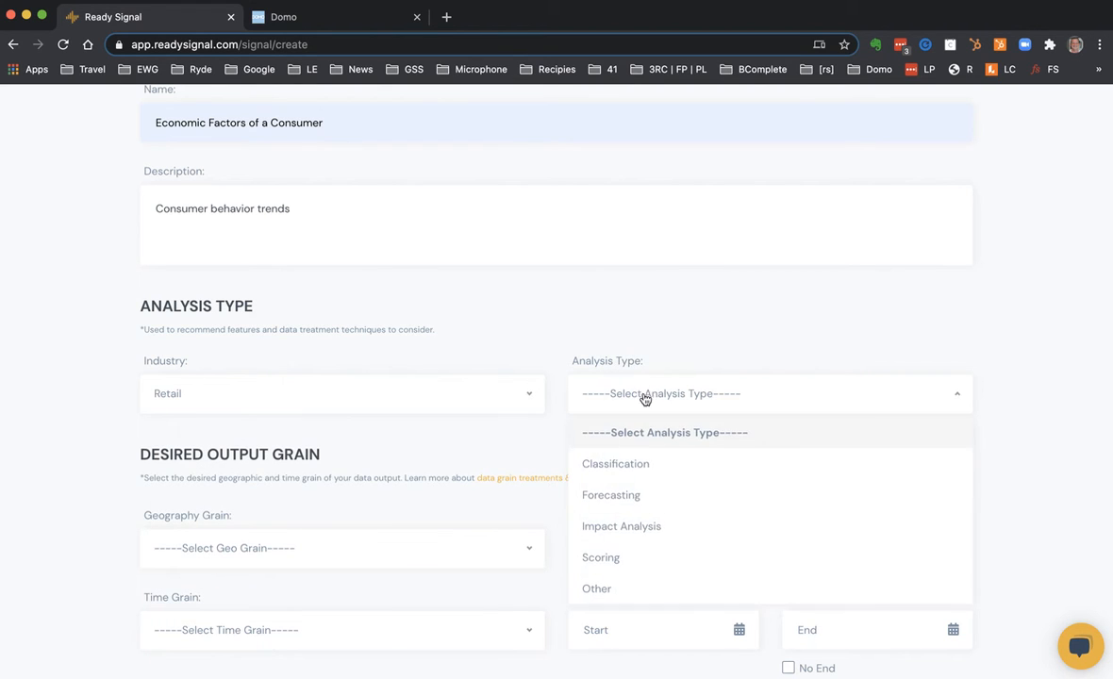
{"action": "left_click", "coordinate": [620, 492]}
Step: Set the output's geography grain to State and its time grain to Month
{"action": "scroll", "coordinate": [619, 497], "scroll_direction": "down", "scroll_amount": 3}
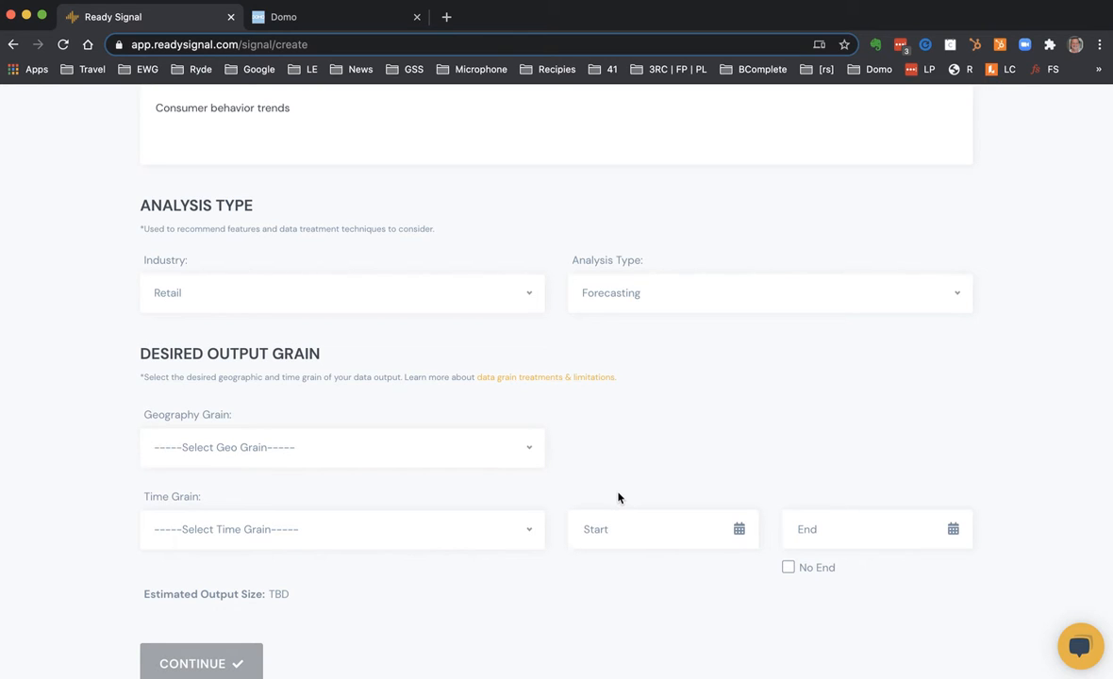
{"action": "left_click", "coordinate": [408, 458]}
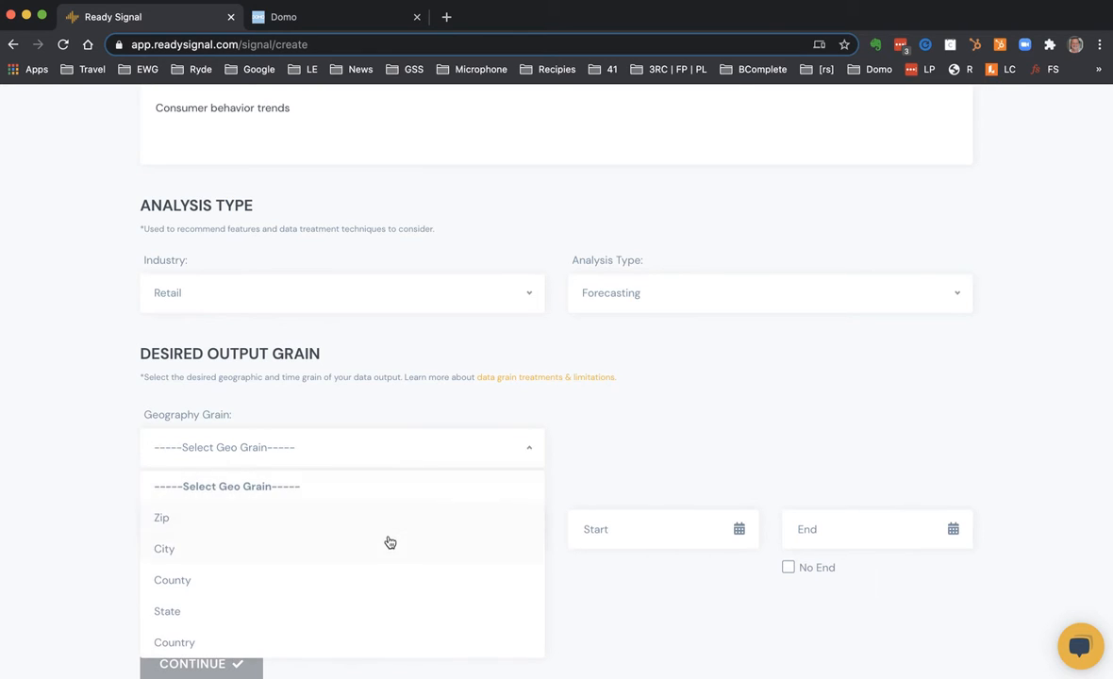
{"action": "scroll", "coordinate": [389, 540], "scroll_direction": "down", "scroll_amount": 1}
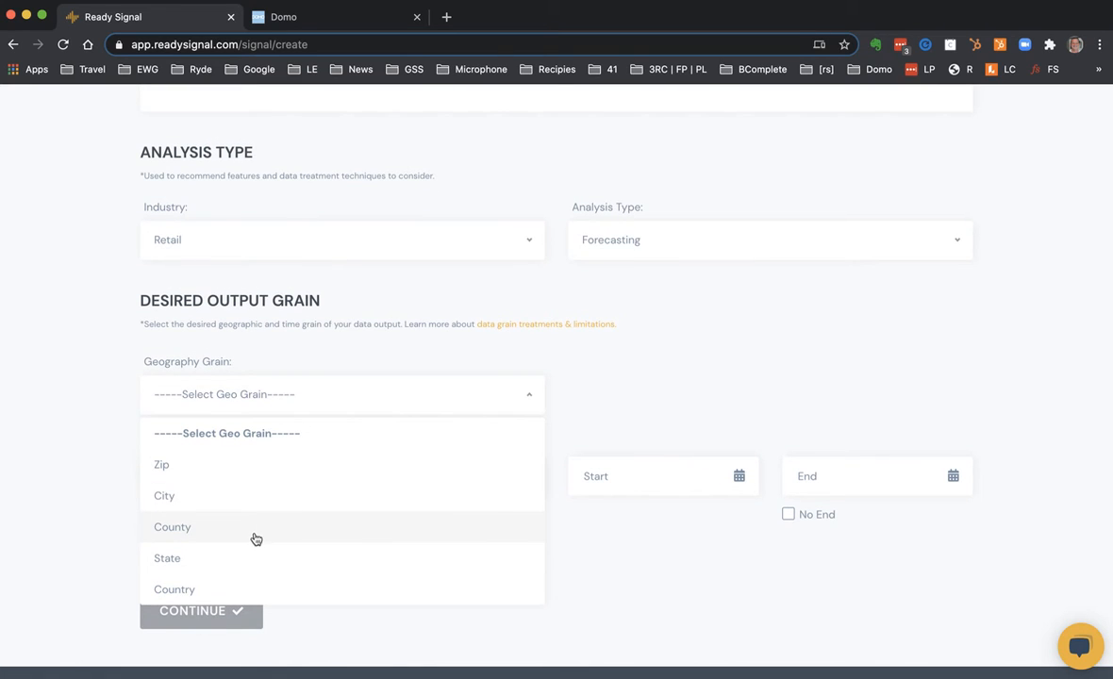
{"action": "left_click", "coordinate": [241, 558]}
{"action": "left_click", "coordinate": [281, 480]}
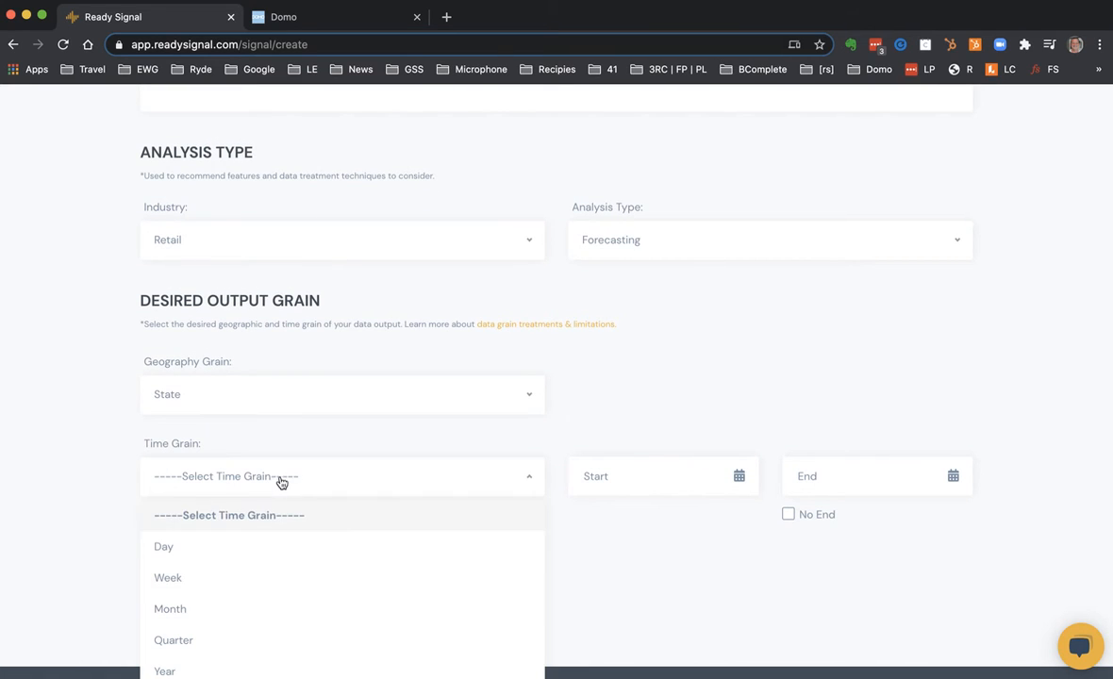
{"action": "left_click", "coordinate": [218, 610]}
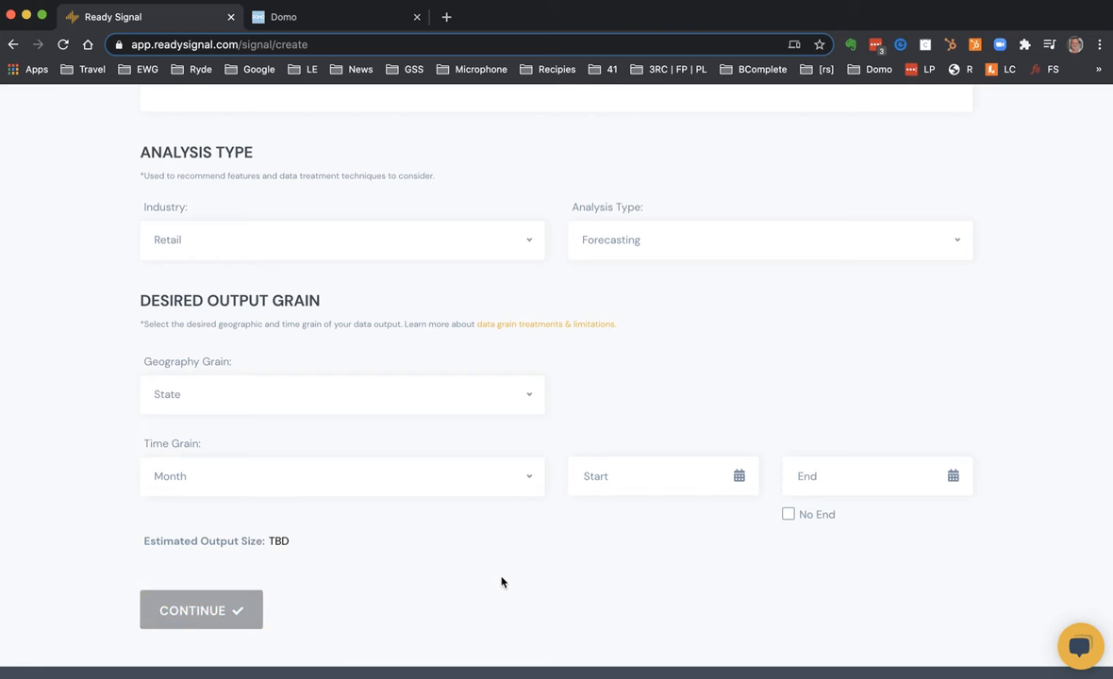
Step: Set the output period from January 2020 to August 2020 and continue to adding features
{"action": "left_click", "coordinate": [686, 482]}
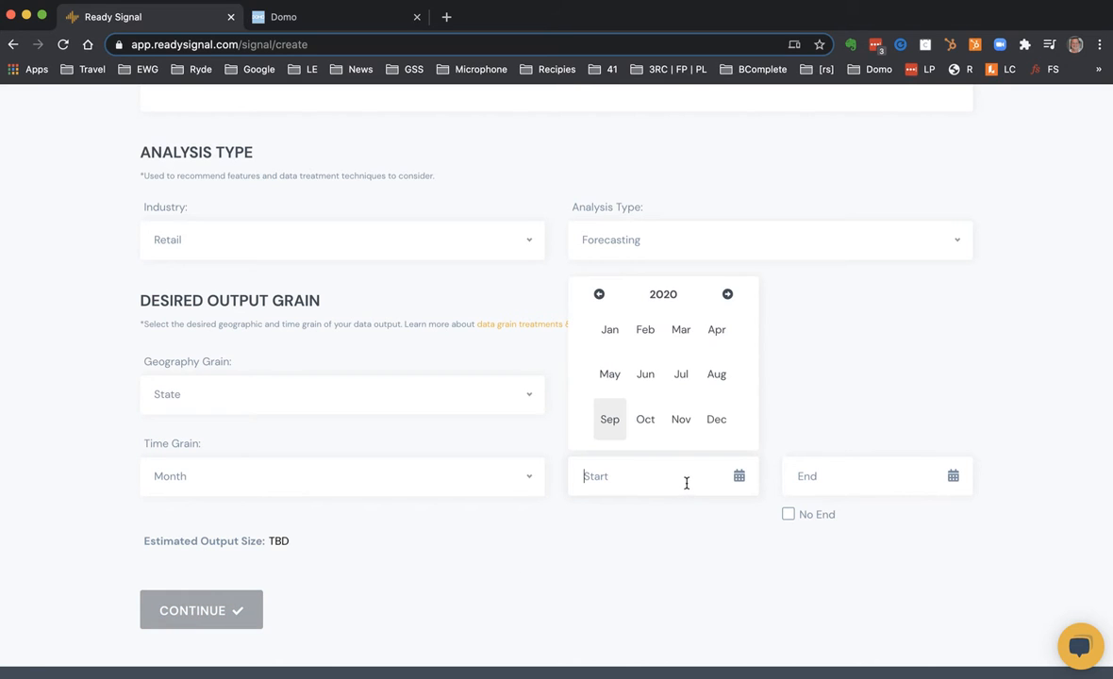
{"action": "left_click", "coordinate": [610, 332]}
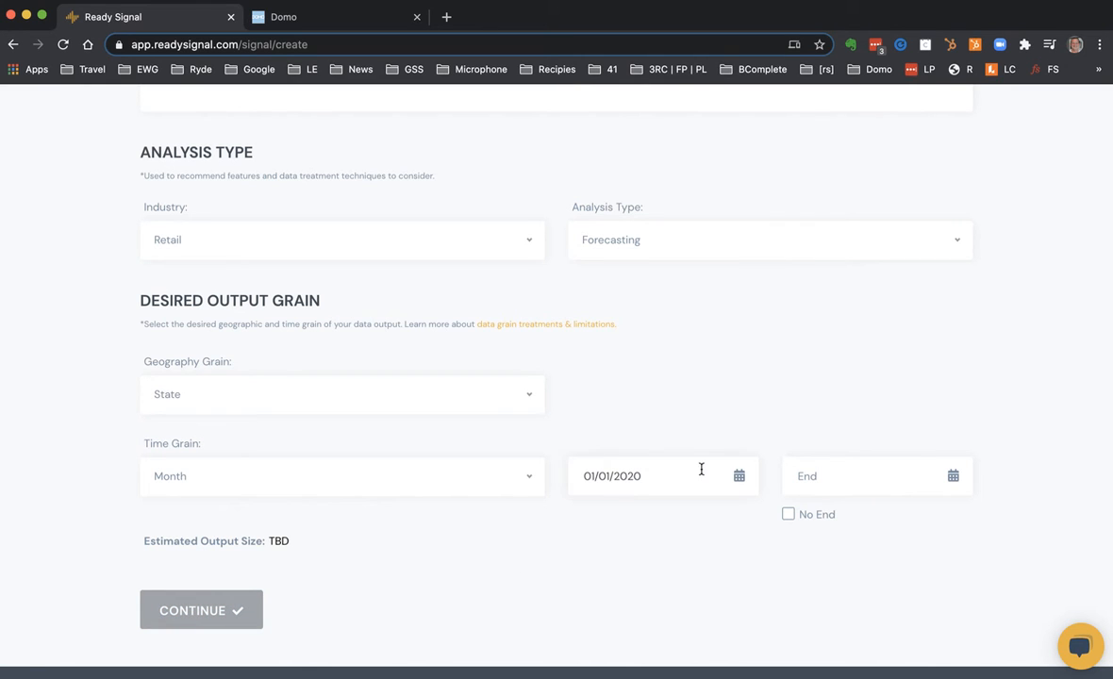
{"action": "left_click", "coordinate": [825, 469]}
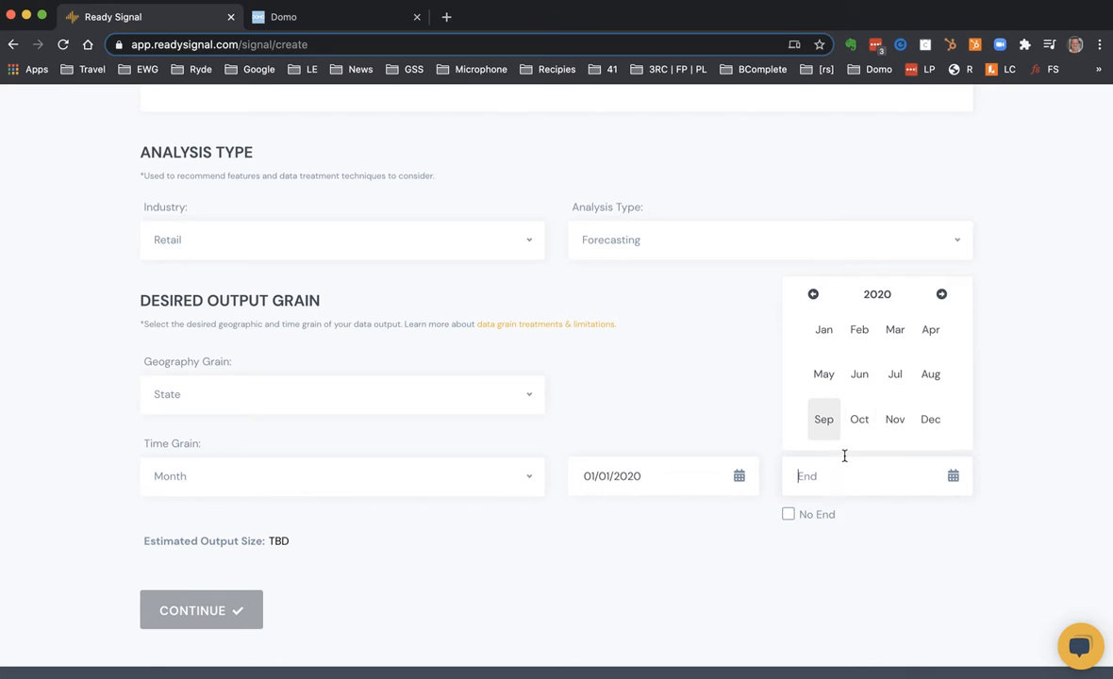
{"action": "left_click", "coordinate": [931, 378]}
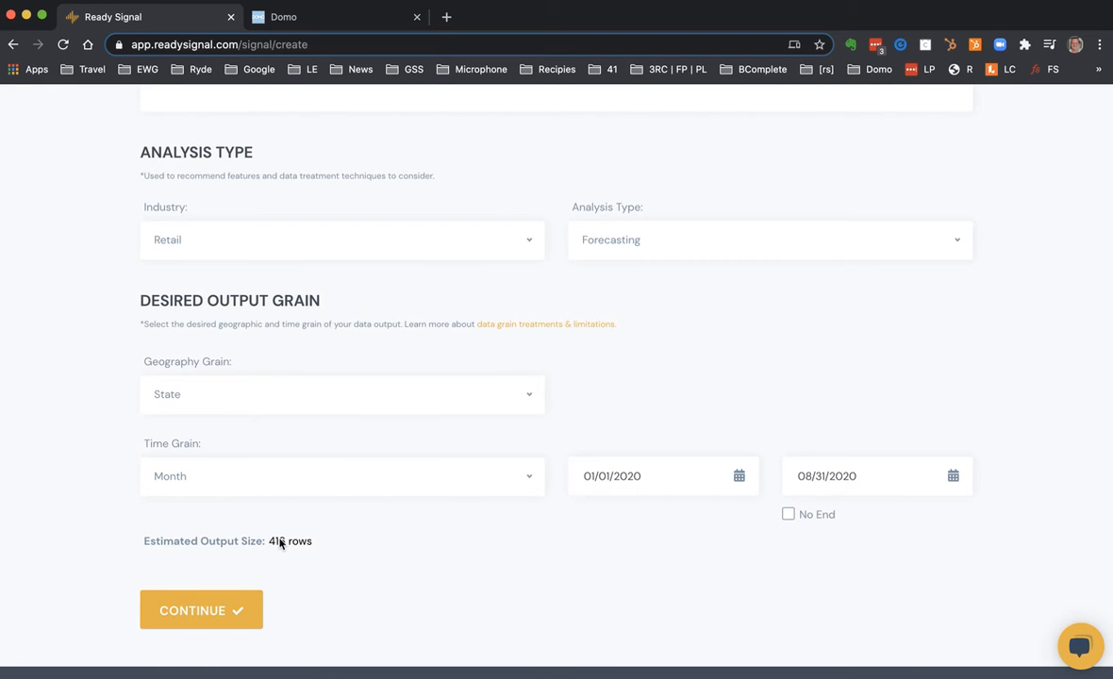
{"action": "scroll", "coordinate": [316, 553], "scroll_direction": "down", "scroll_amount": 1}
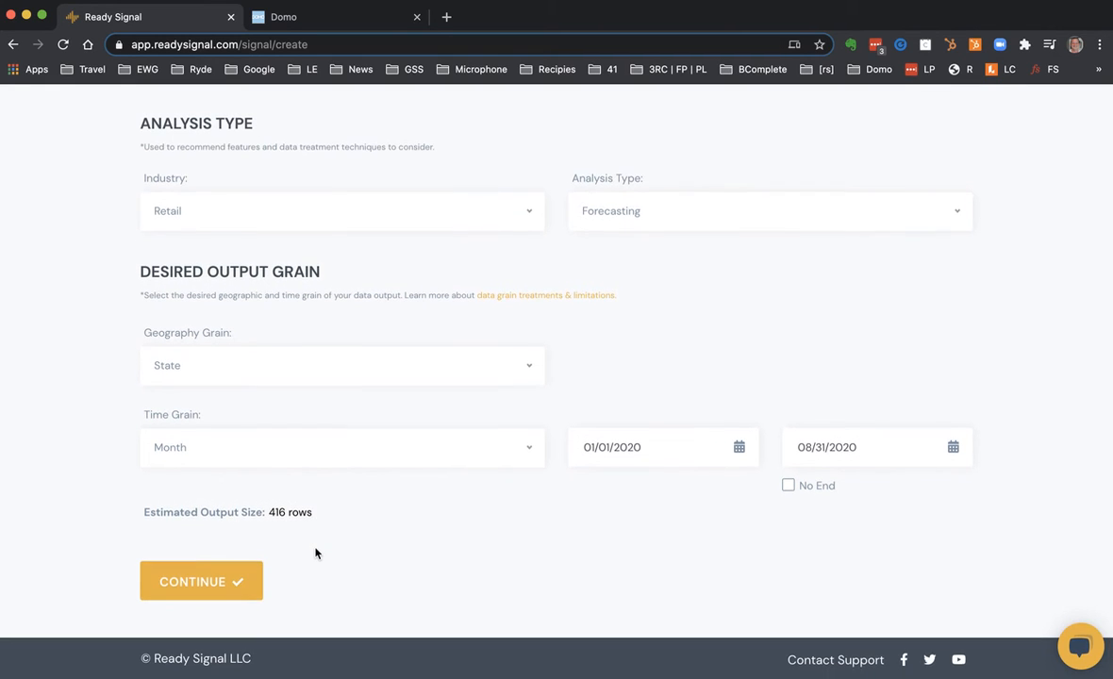
{"action": "left_click", "coordinate": [232, 584]}
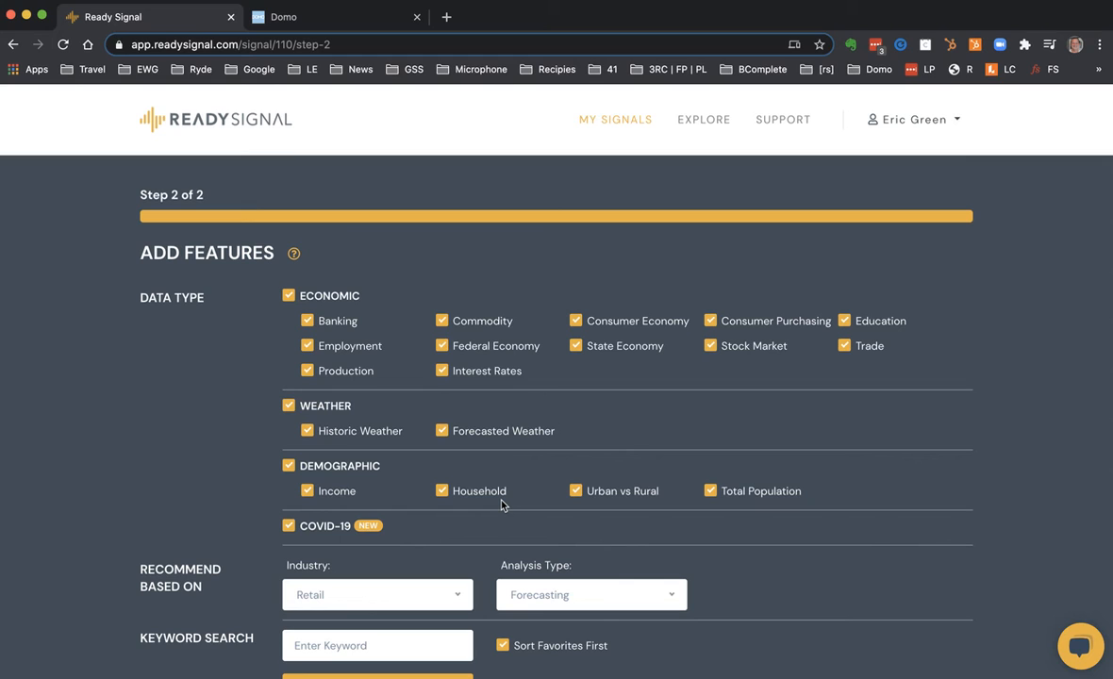
Step: Search the features for "Population" and add Population - Total to the signal
{"action": "scroll", "coordinate": [501, 506], "scroll_direction": "down", "scroll_amount": 2}
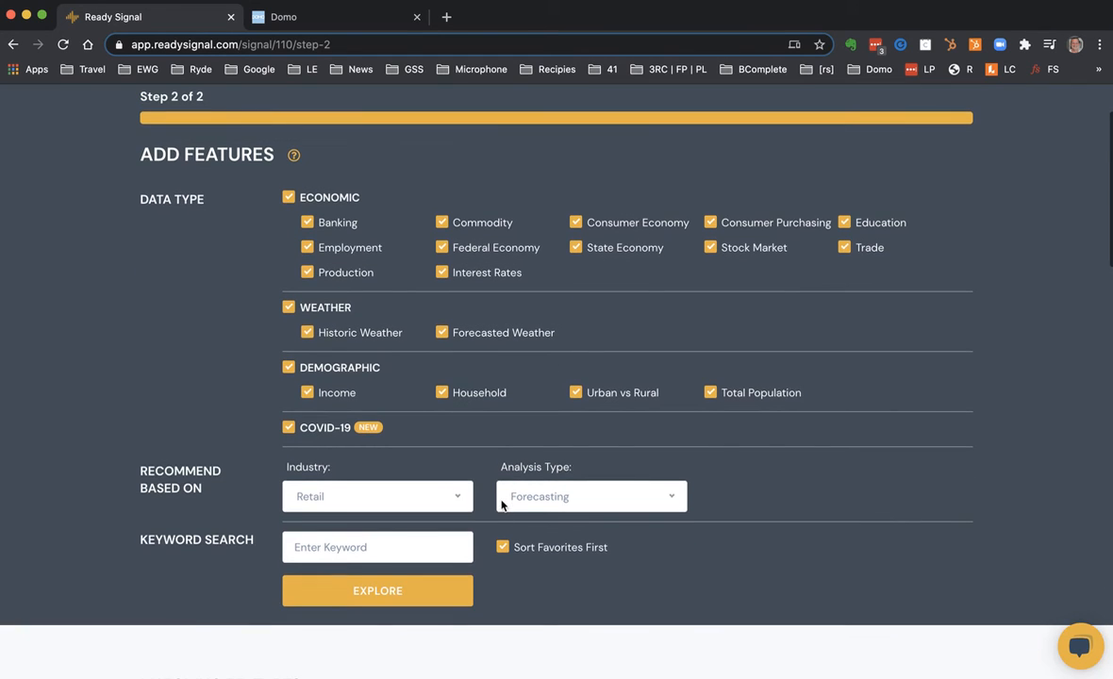
{"action": "left_click", "coordinate": [398, 547]}
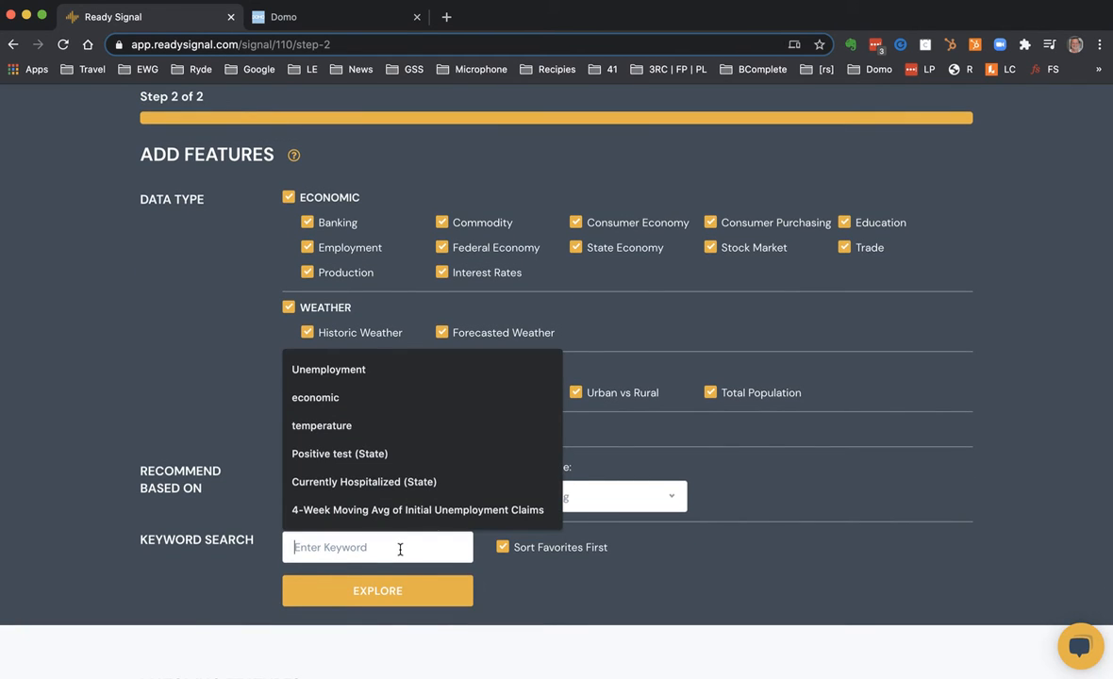
{"action": "type", "text": "Population"}
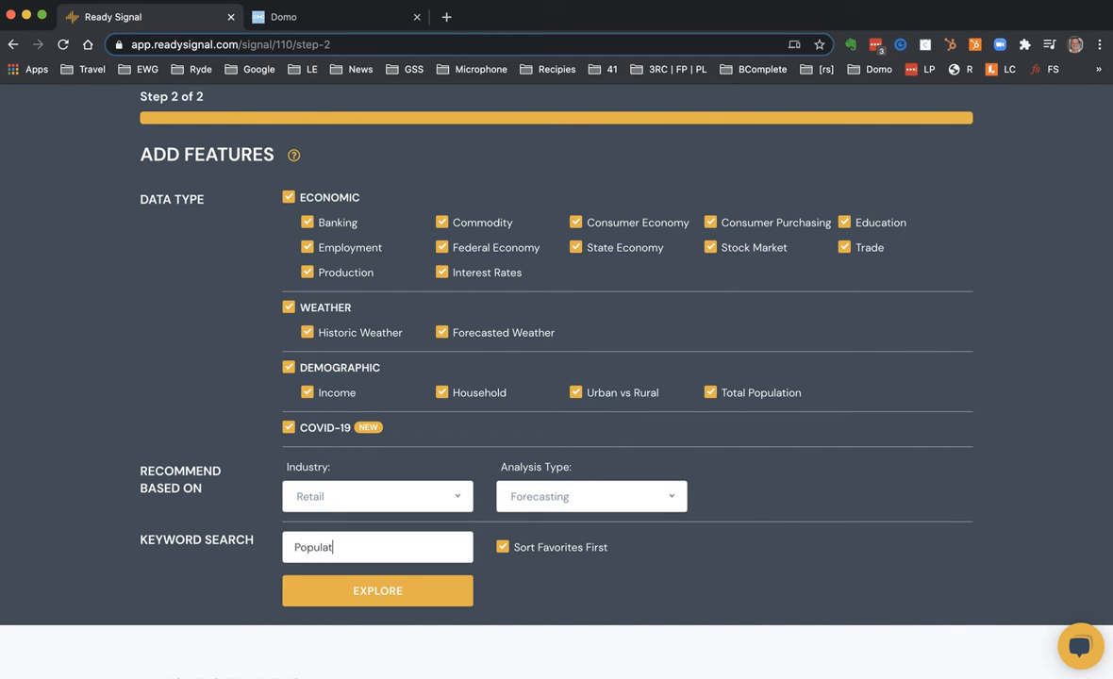
{"action": "left_click", "coordinate": [387, 591]}
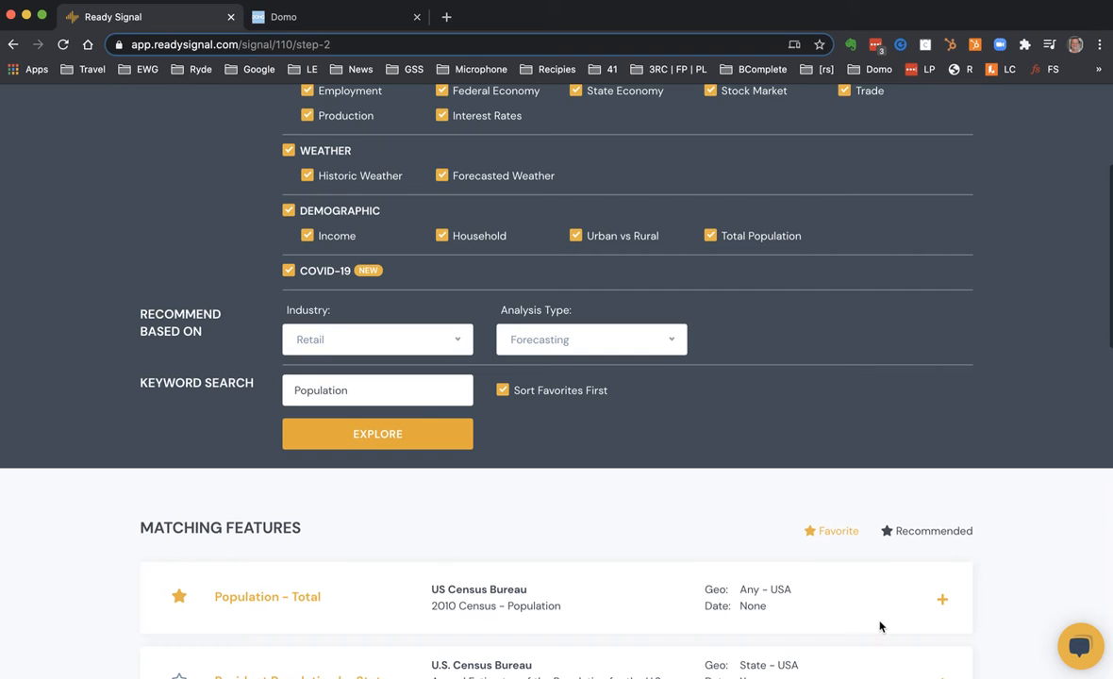
{"action": "left_click", "coordinate": [942, 601]}
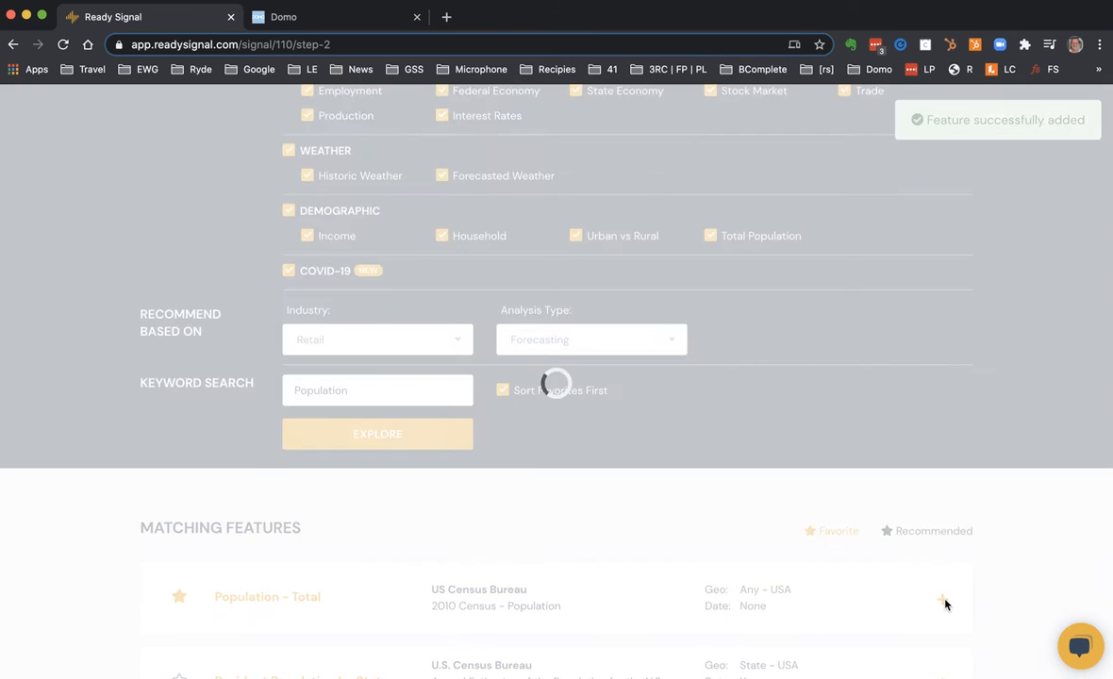
Step: Search the features for "Disposable" and add Disposable Income to the signal
{"action": "scroll", "coordinate": [946, 605], "scroll_direction": "down", "scroll_amount": 3}
{"action": "scroll", "coordinate": [946, 606], "scroll_direction": "down", "scroll_amount": 6}
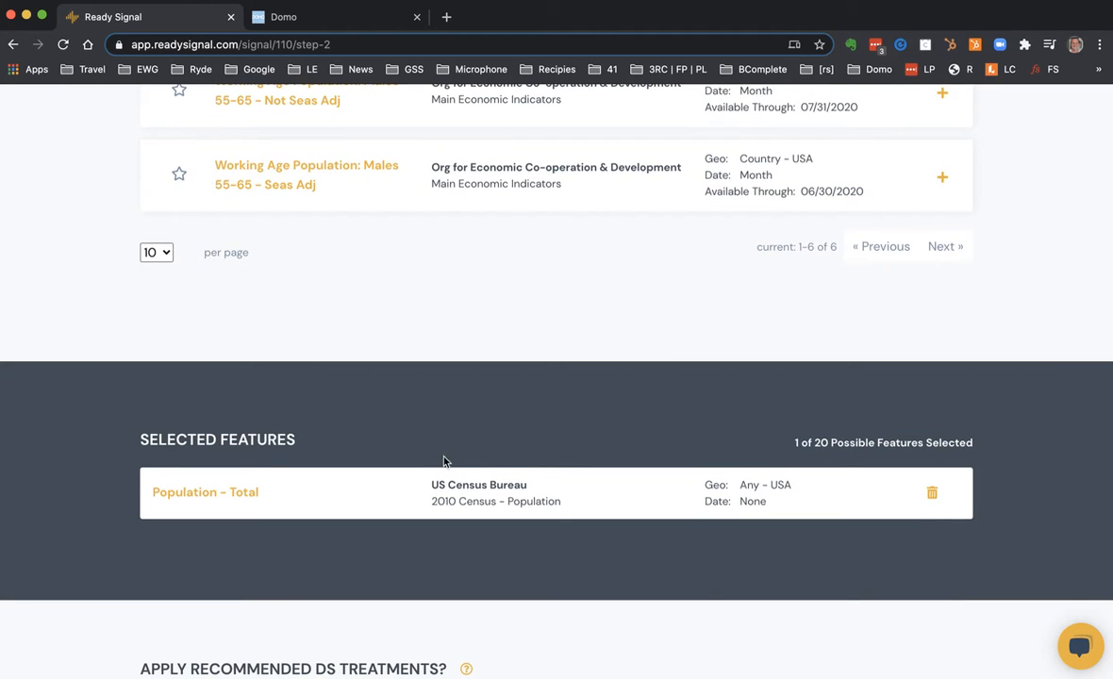
{"action": "scroll", "coordinate": [475, 463], "scroll_direction": "up", "scroll_amount": 1}
{"action": "scroll", "coordinate": [475, 463], "scroll_direction": "up", "scroll_amount": 8}
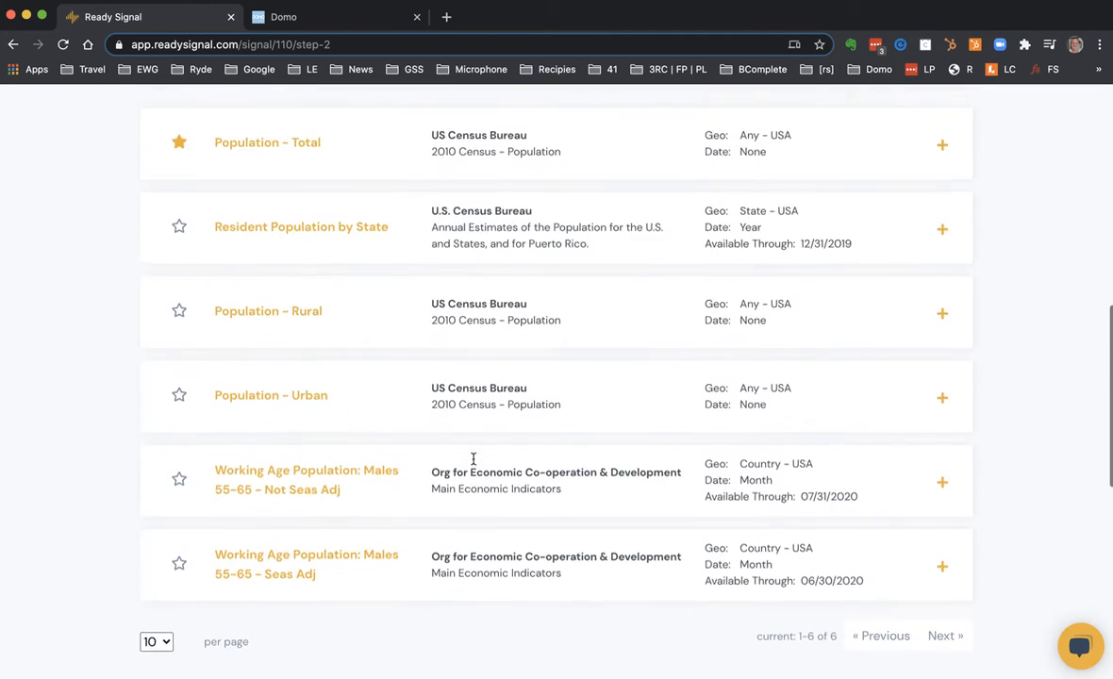
{"action": "left_click_drag", "start_coordinate": [372, 259], "coordinate": [266, 267]}
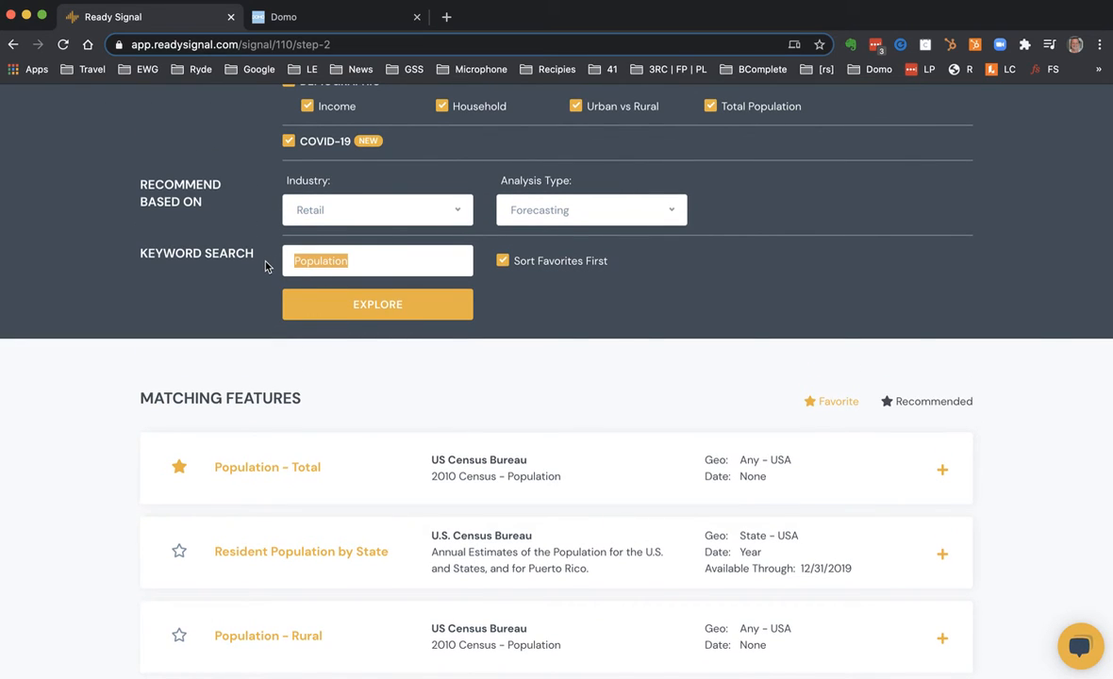
{"action": "type", "text": "Dispol"}
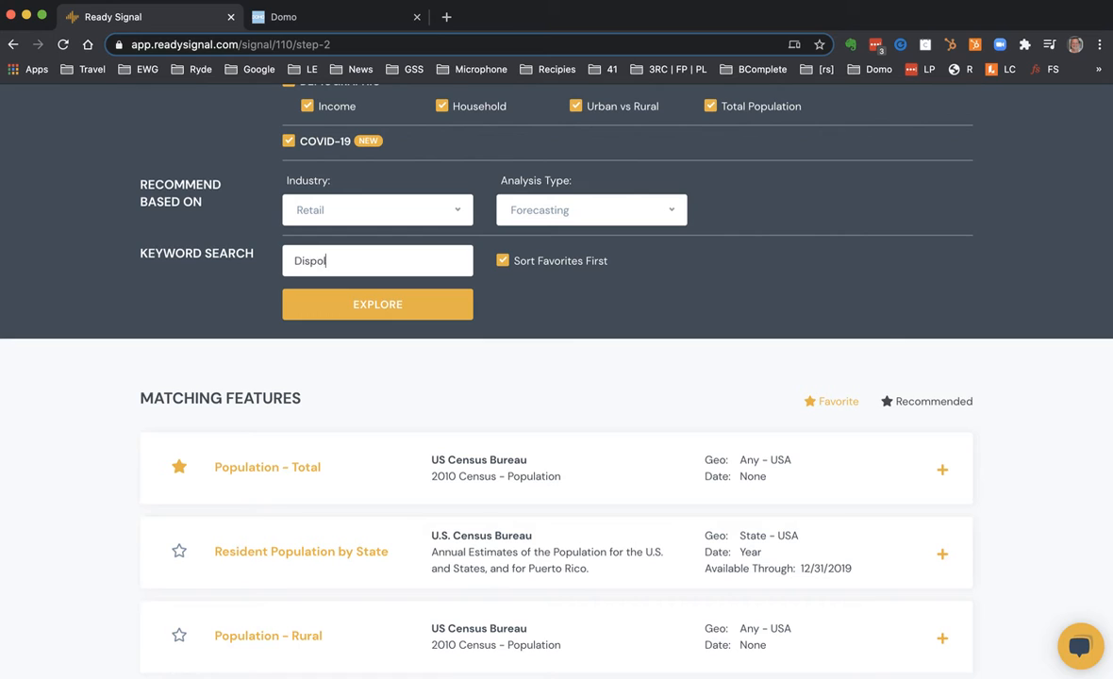
{"action": "key", "text": "BackSpace"}
{"action": "type", "text": "sable"}
{"action": "left_click", "coordinate": [328, 305]}
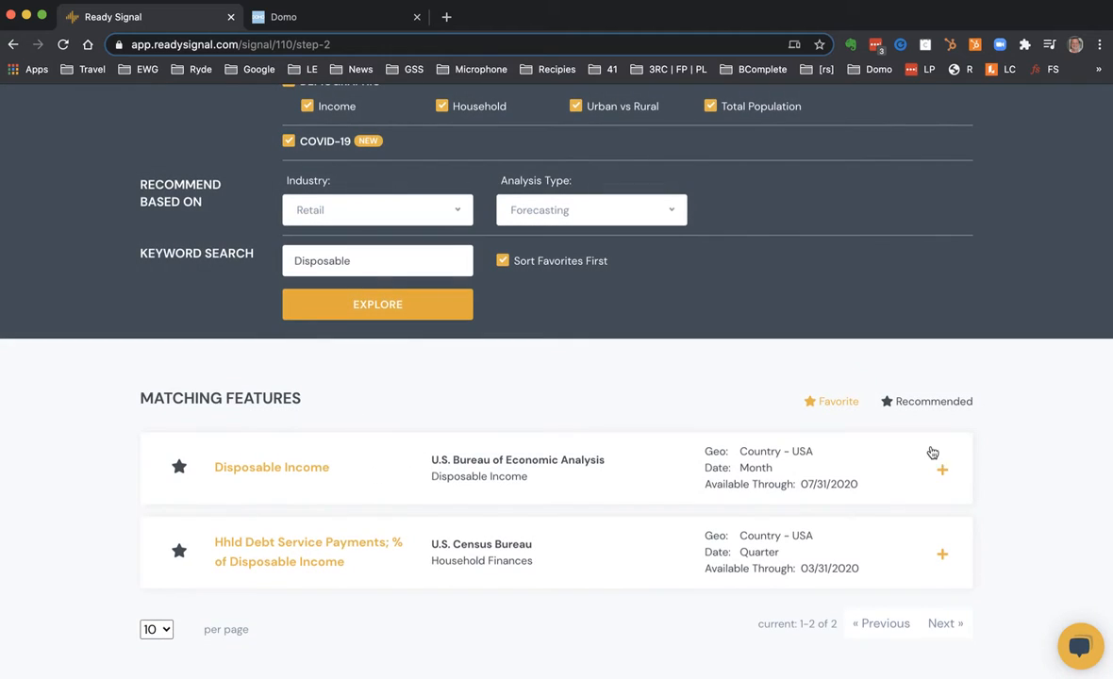
{"action": "left_click", "coordinate": [944, 471]}
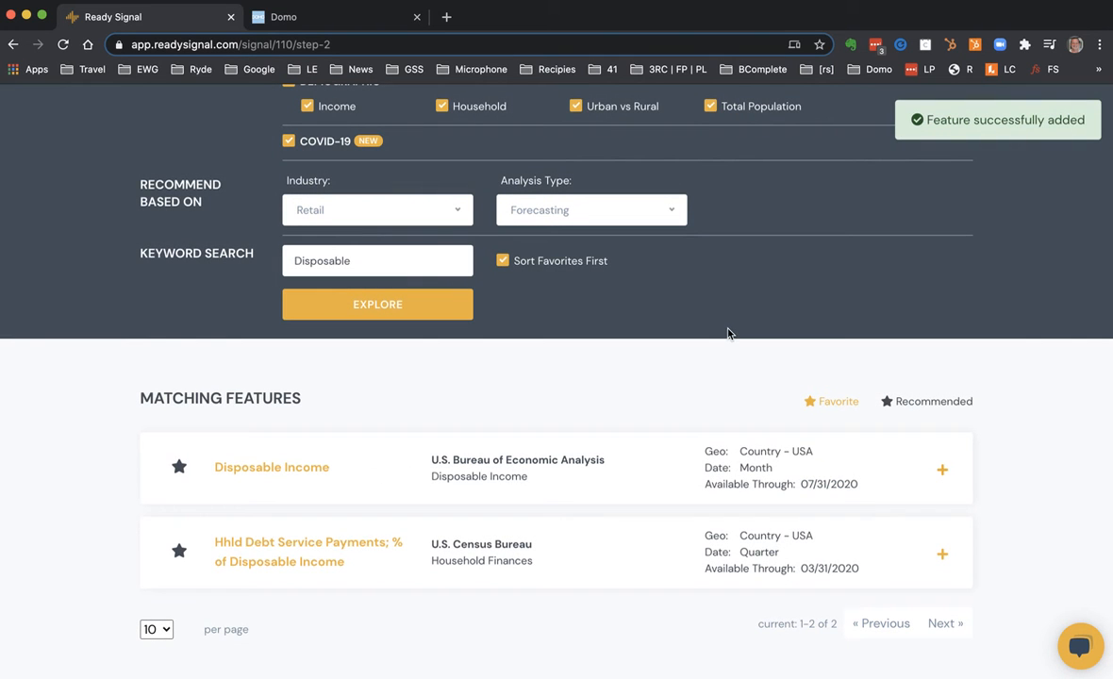
Step: Search the features for "Per Capita" and add Per Capita Personal Income by State to the signal
{"action": "double_click", "coordinate": [413, 263]}
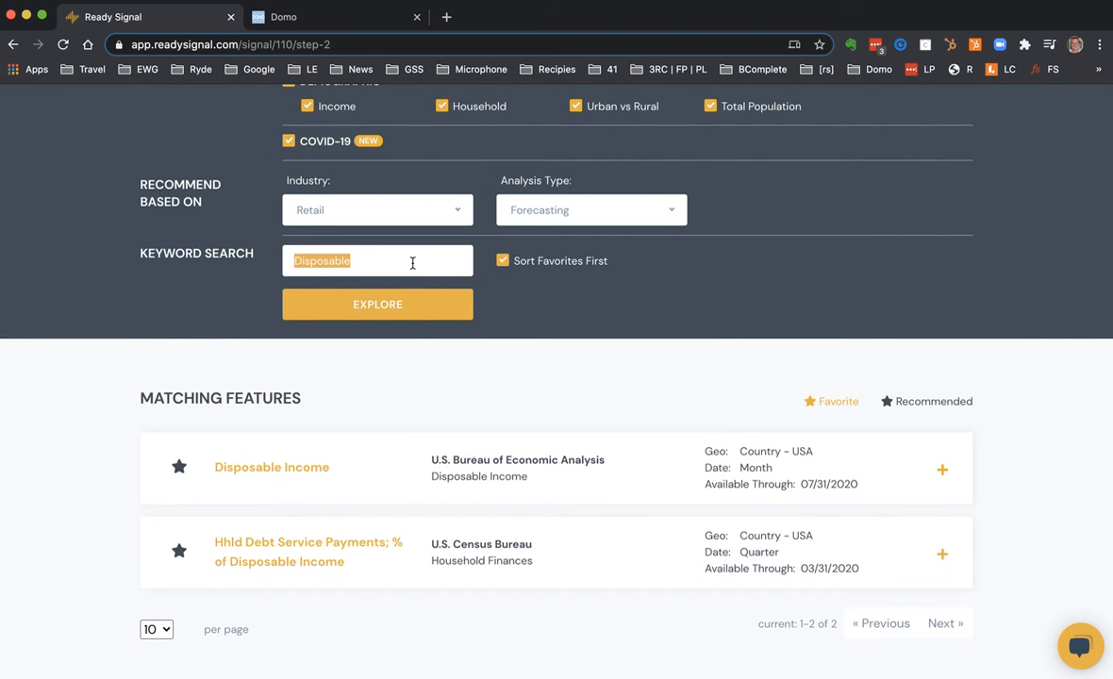
{"action": "type", "text": "Per "}
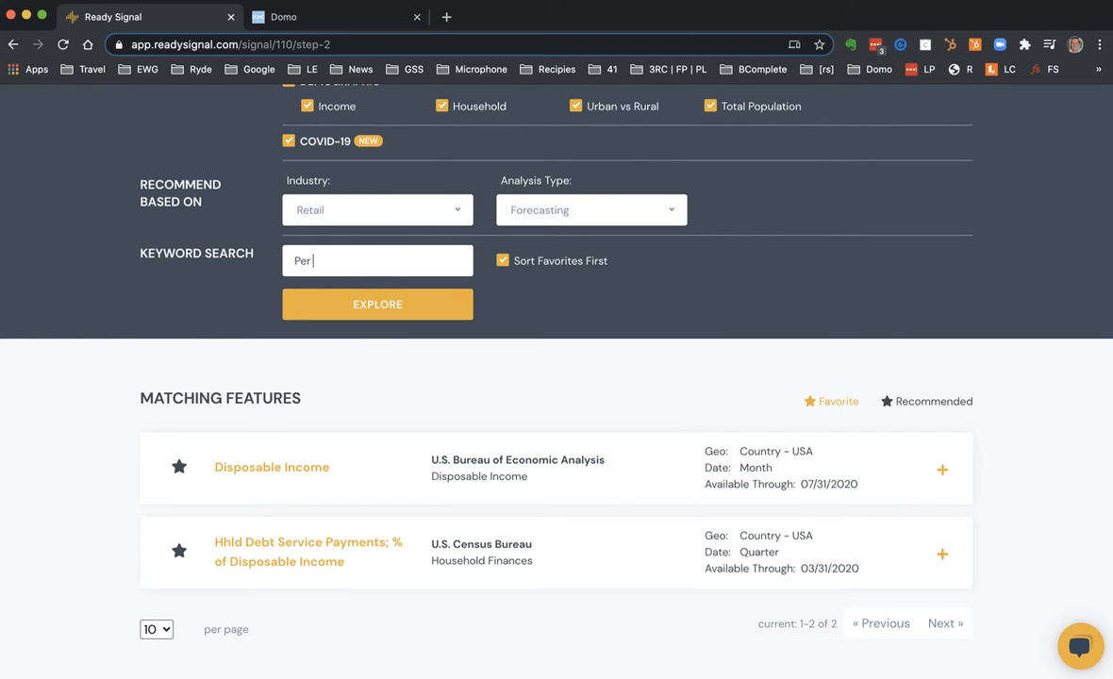
{"action": "type", "text": "Capita"}
{"action": "left_click", "coordinate": [356, 296]}
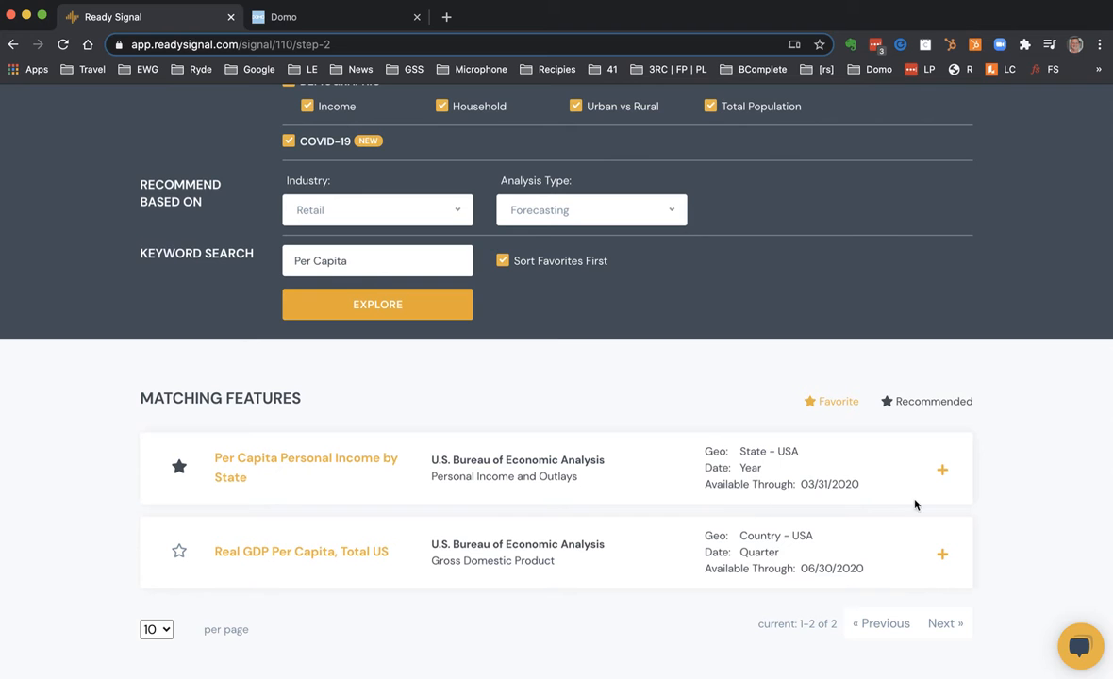
{"action": "left_click", "coordinate": [942, 469]}
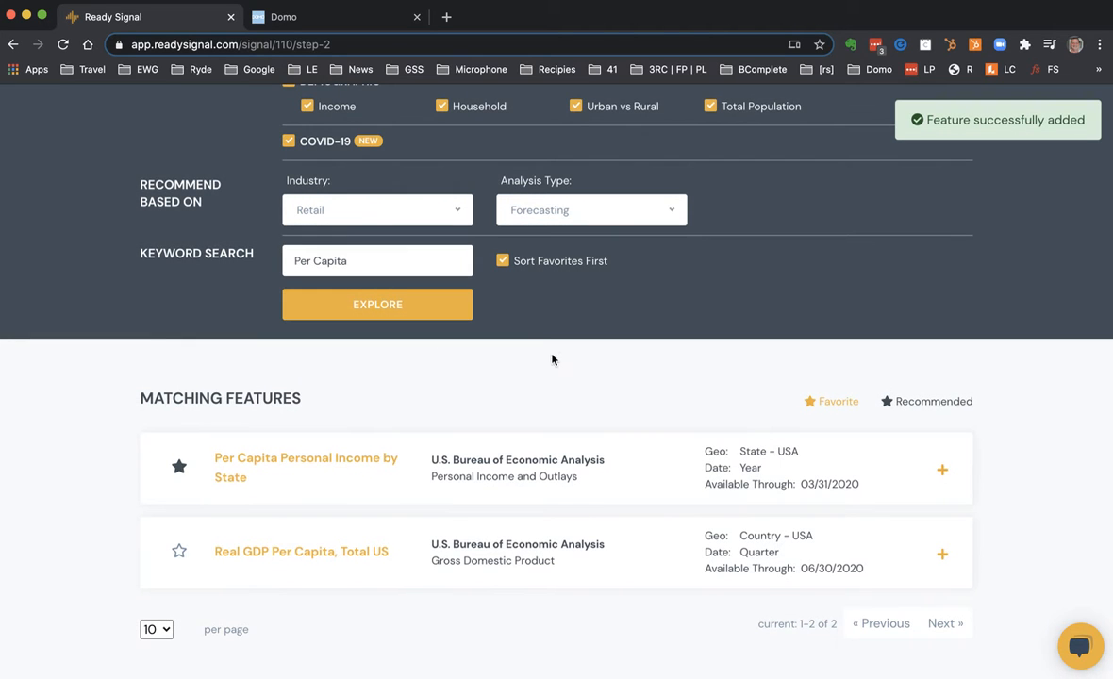
Step: Search the features for "Unemployment" and add Unemployment Claims by State to the signal
{"action": "left_click_drag", "start_coordinate": [424, 266], "coordinate": [283, 270]}
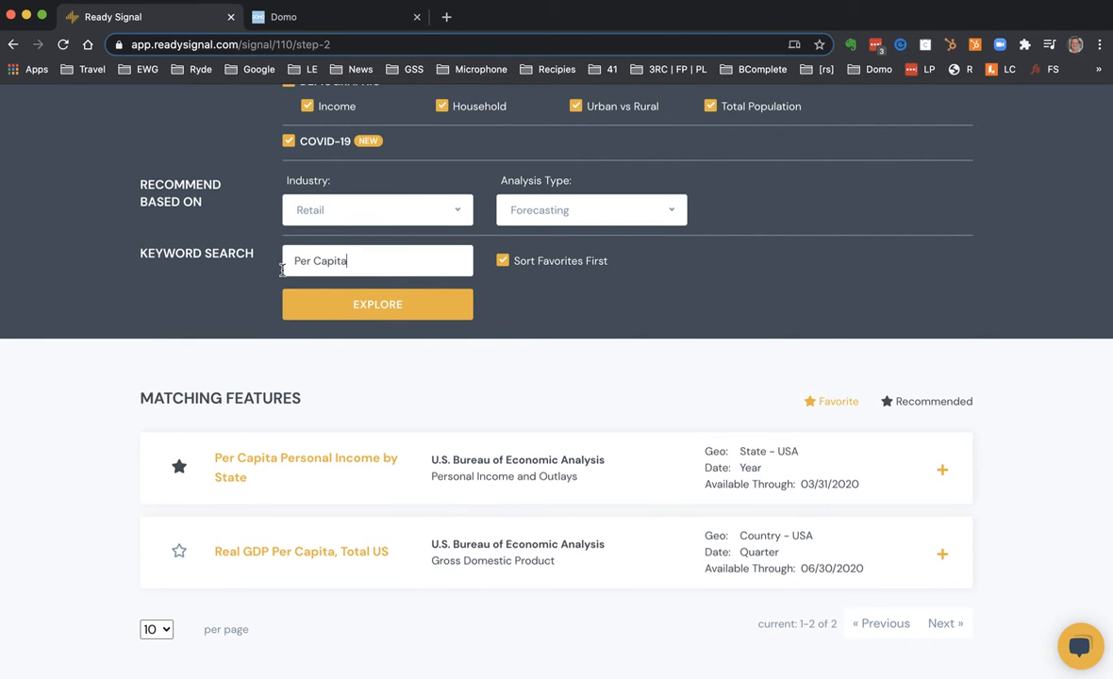
{"action": "key", "text": "BackSpace"}
{"action": "key", "text": "BackSpace"}
{"action": "key", "text": "BackSpace"}
{"action": "key", "text": "BackSpace"}
{"action": "key", "text": "BackSpace"}
{"action": "key", "text": "BackSpace"}
{"action": "key", "text": "BackSpace"}
{"action": "key", "text": "BackSpace"}
{"action": "key", "text": "BackSpace"}
{"action": "key", "text": "BackSpace"}
{"action": "type", "text": "Un"}
{"action": "type", "text": "employment"}
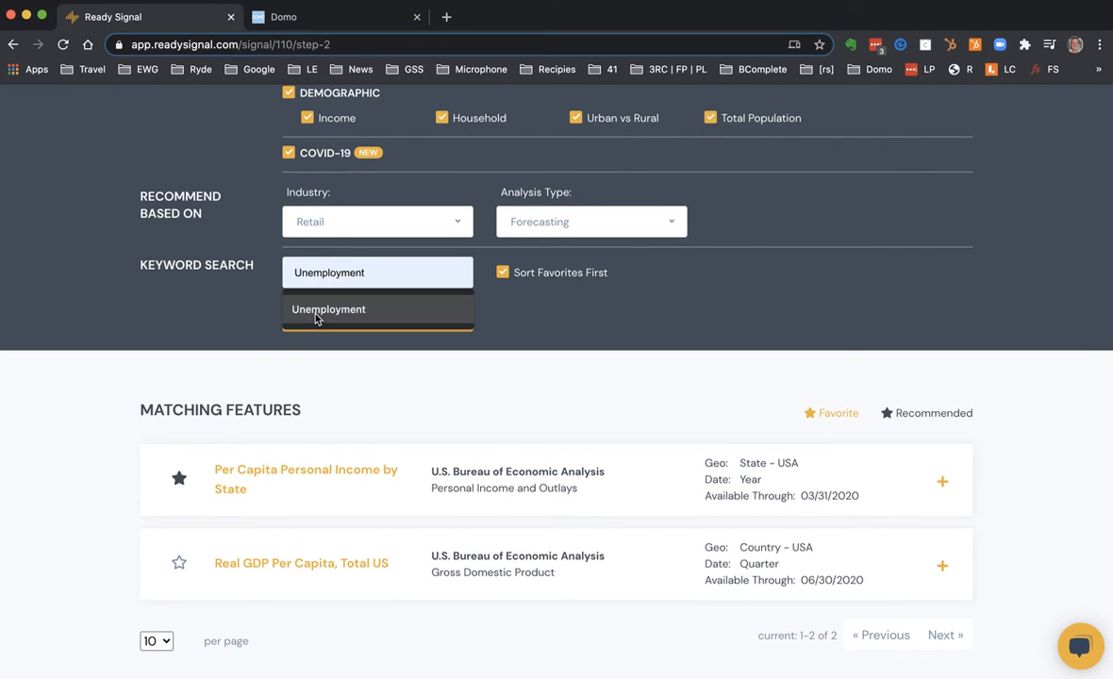
{"action": "left_click", "coordinate": [317, 311]}
{"action": "left_click", "coordinate": [329, 328]}
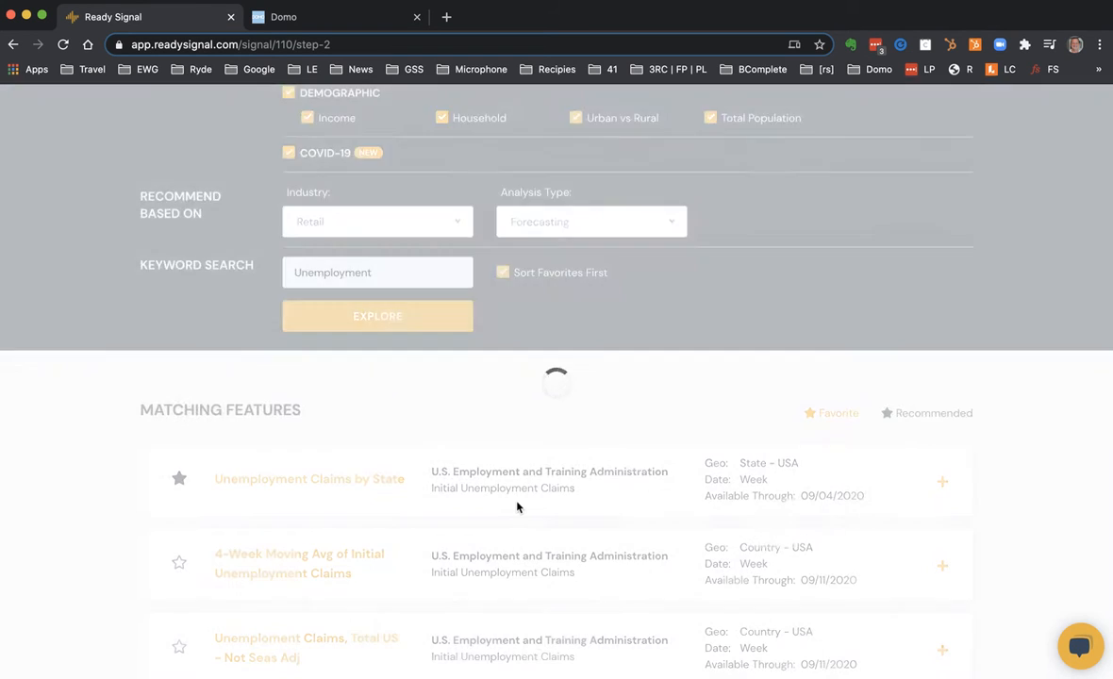
{"action": "scroll", "coordinate": [519, 504], "scroll_direction": "down", "scroll_amount": 1}
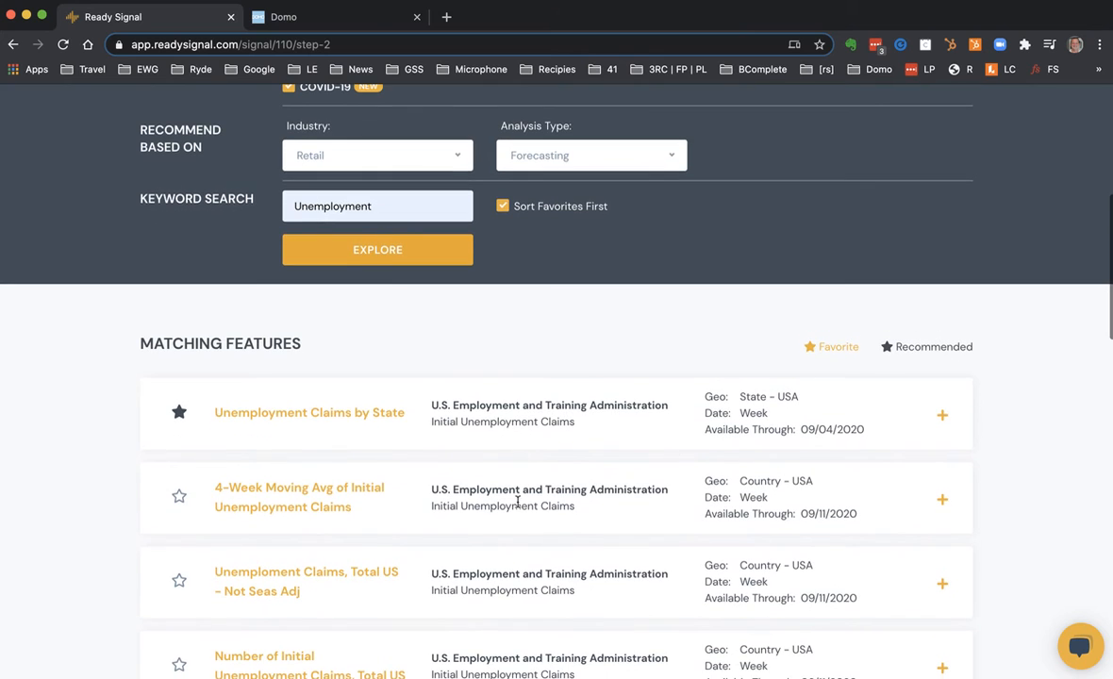
{"action": "left_click", "coordinate": [942, 417]}
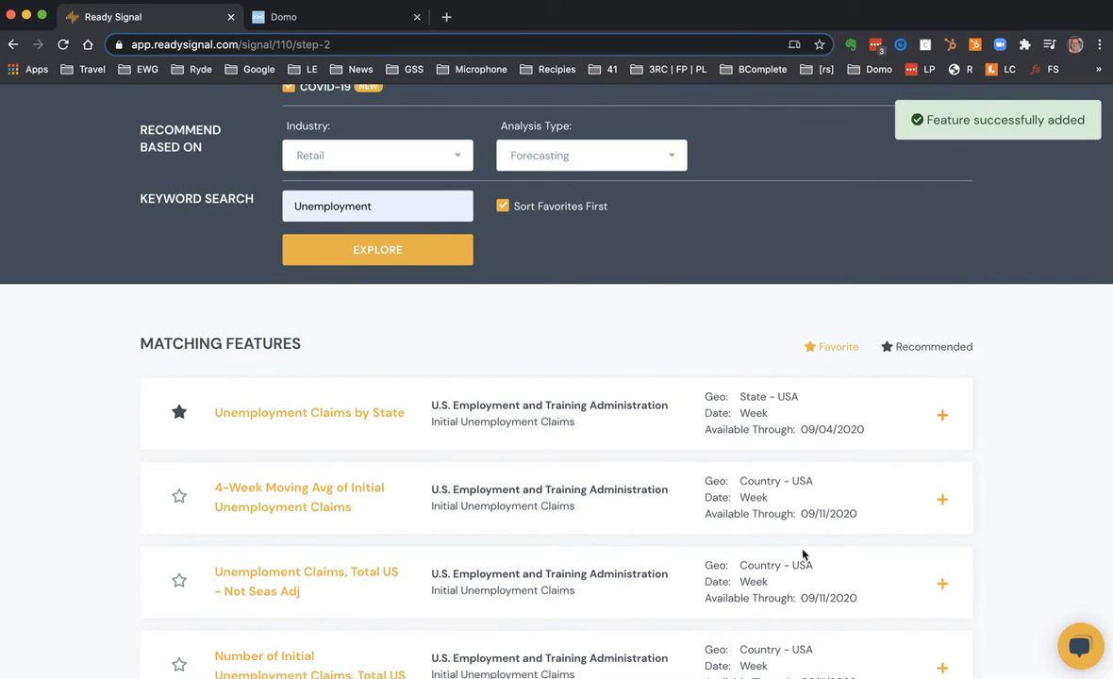
Step: Add Unemployment Rate US Civilians - Seas Adj from the matching features to the signal
{"action": "scroll", "coordinate": [804, 555], "scroll_direction": "down", "scroll_amount": 5}
{"action": "scroll", "coordinate": [804, 554], "scroll_direction": "down", "scroll_amount": 3}
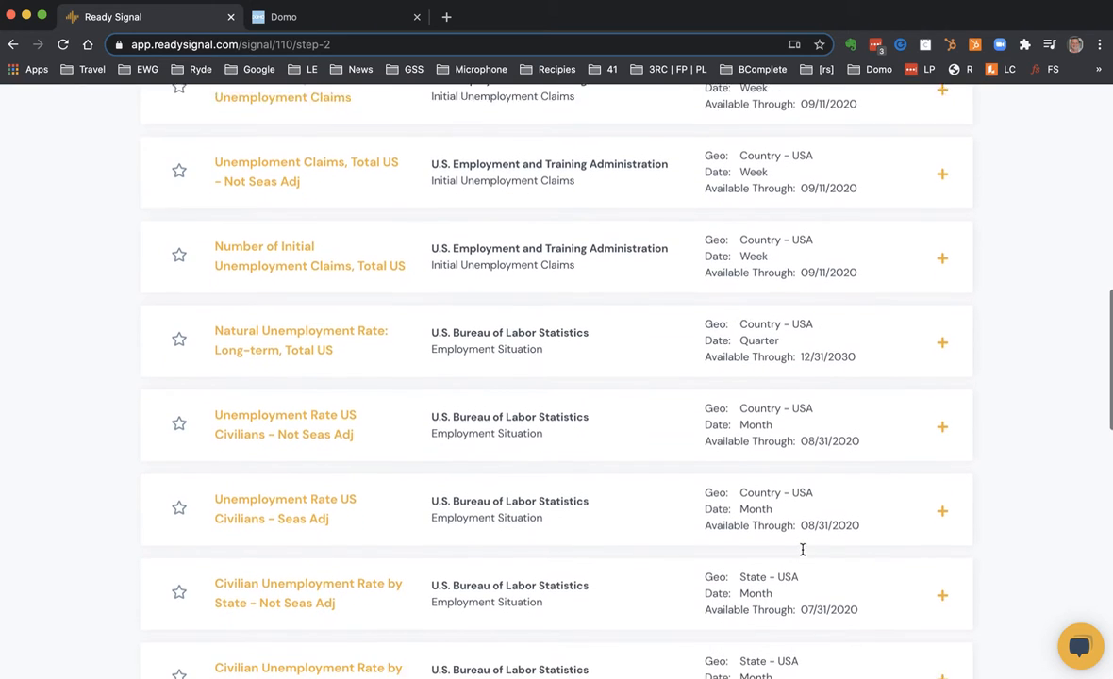
{"action": "scroll", "coordinate": [803, 550], "scroll_direction": "down", "scroll_amount": 1}
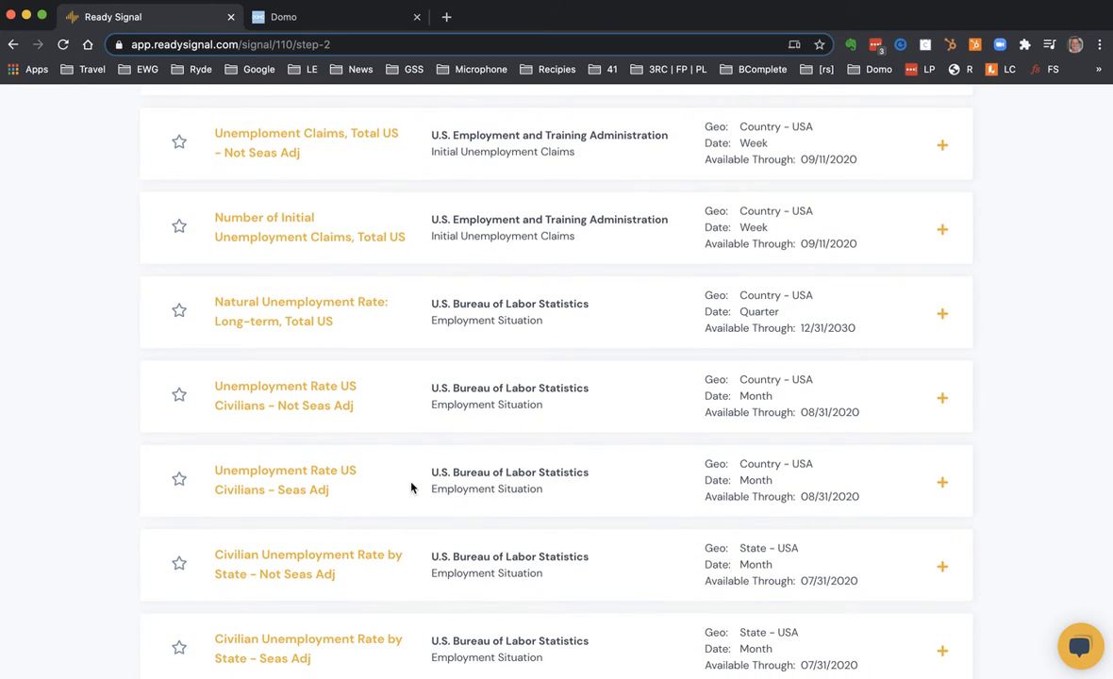
{"action": "left_click", "coordinate": [943, 483]}
Step: Search the features for "s&P" and add S&P 500 to the signal
{"action": "scroll", "coordinate": [597, 353], "scroll_direction": "up", "scroll_amount": 5}
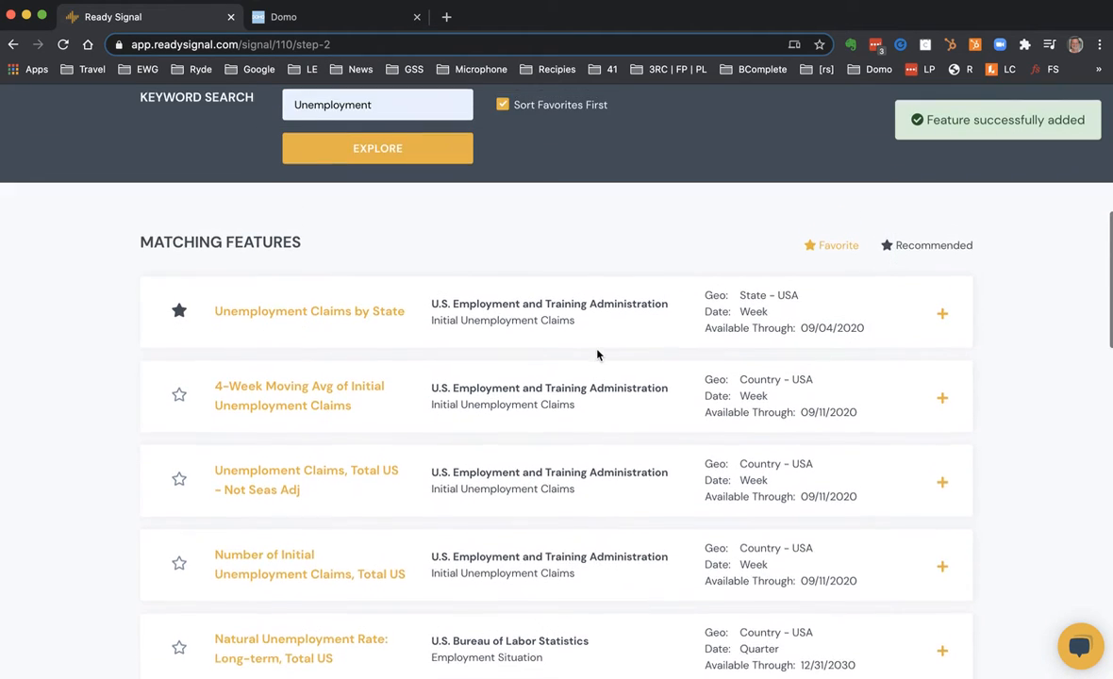
{"action": "scroll", "coordinate": [596, 352], "scroll_direction": "up", "scroll_amount": 3}
{"action": "double_click", "coordinate": [407, 214]}
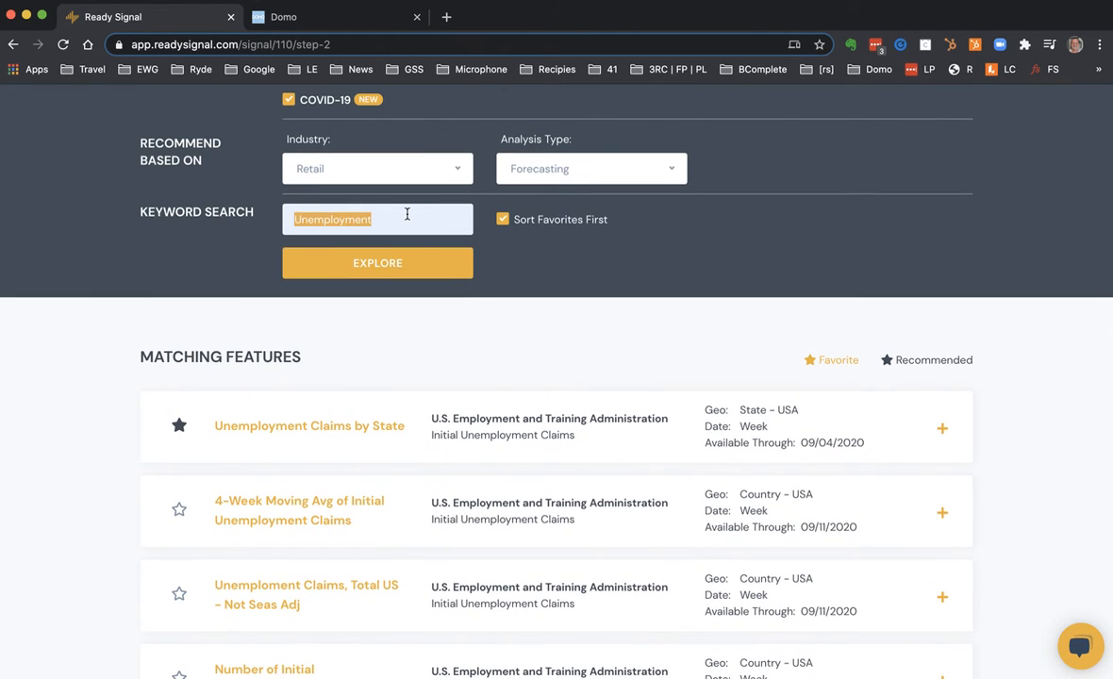
{"action": "type", "text": "s&P"}
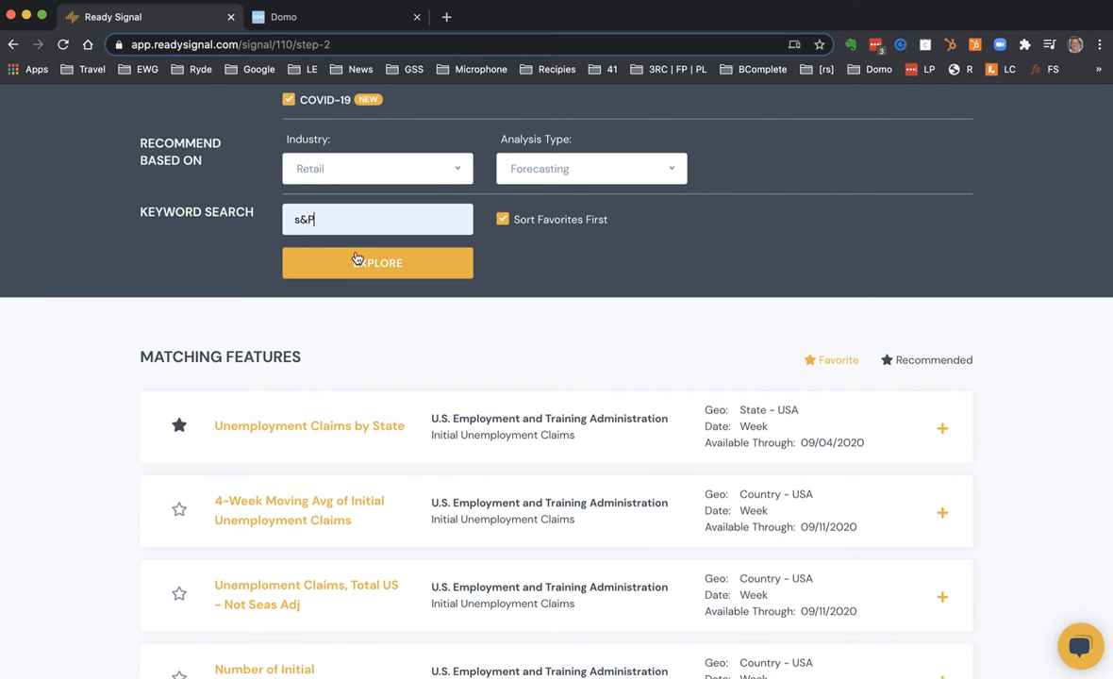
{"action": "left_click", "coordinate": [357, 262]}
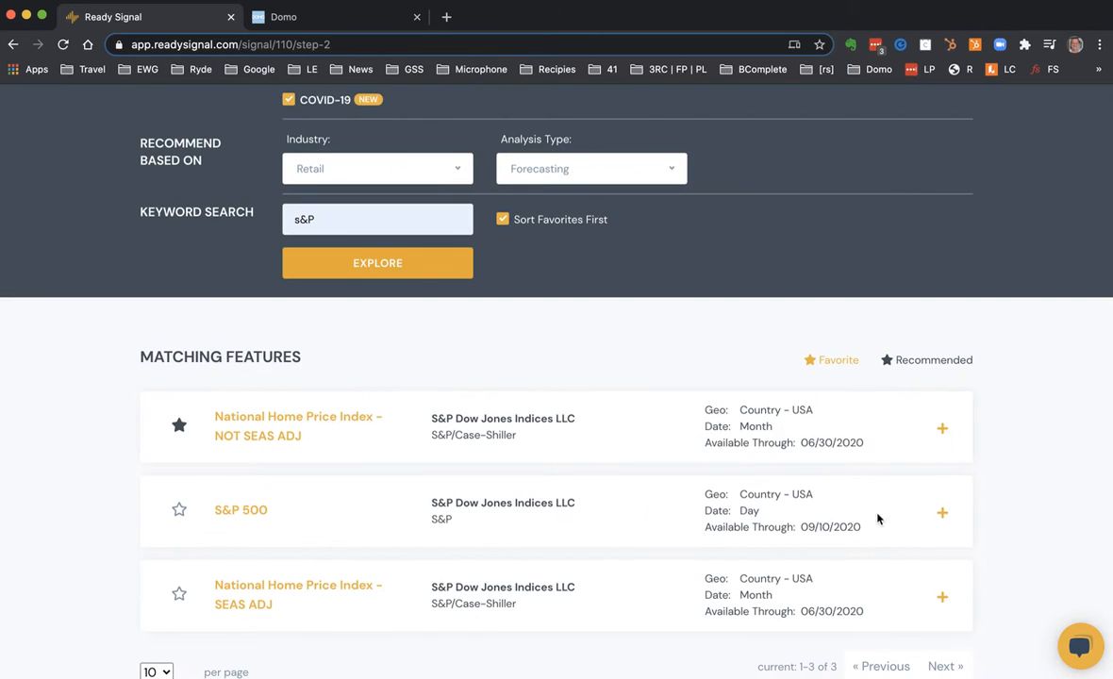
{"action": "left_click", "coordinate": [940, 514]}
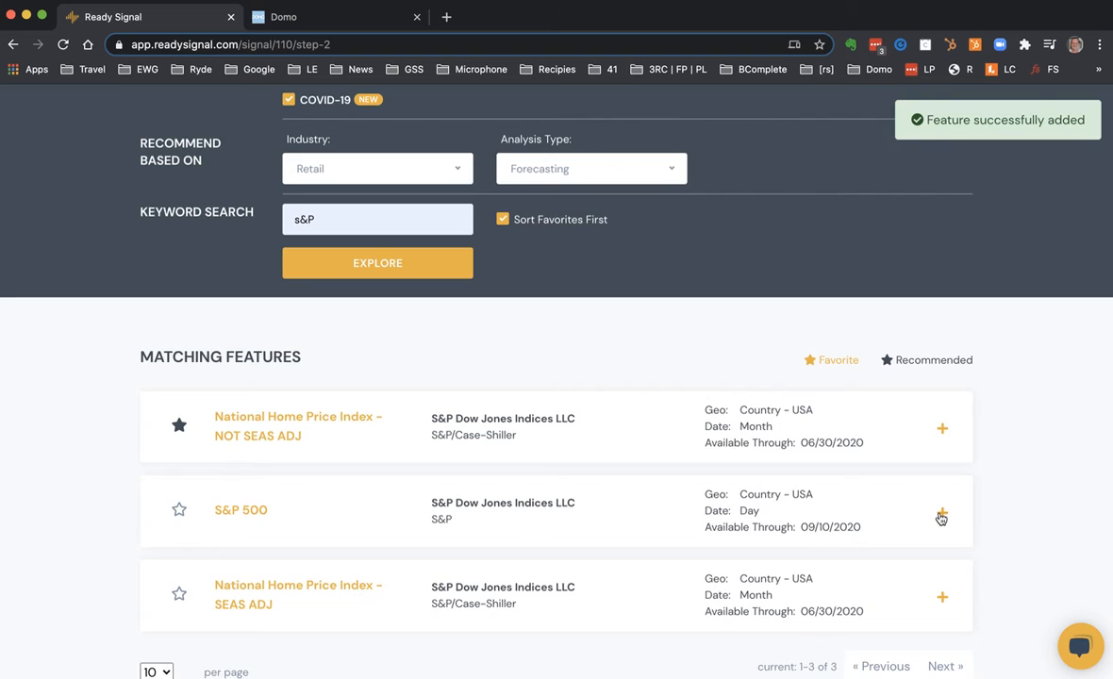
Step: Review the selected features, choose to apply the recommended DS treatments, and finish creating the signal
{"action": "scroll", "coordinate": [941, 517], "scroll_direction": "down", "scroll_amount": 5}
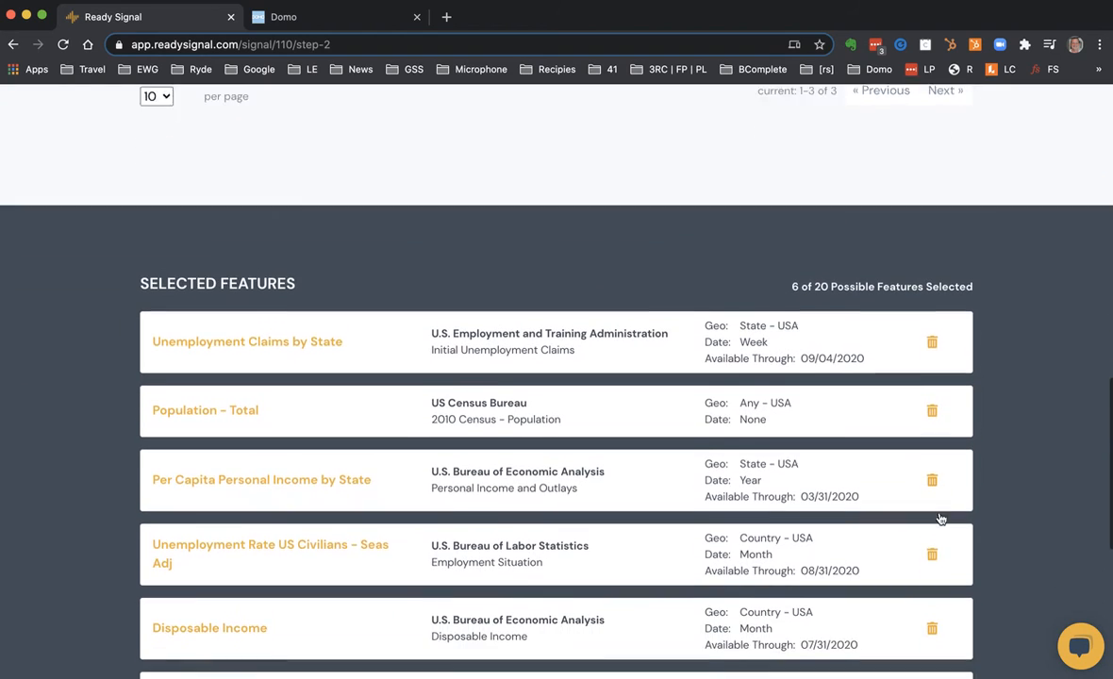
{"action": "scroll", "coordinate": [941, 518], "scroll_direction": "down", "scroll_amount": 2}
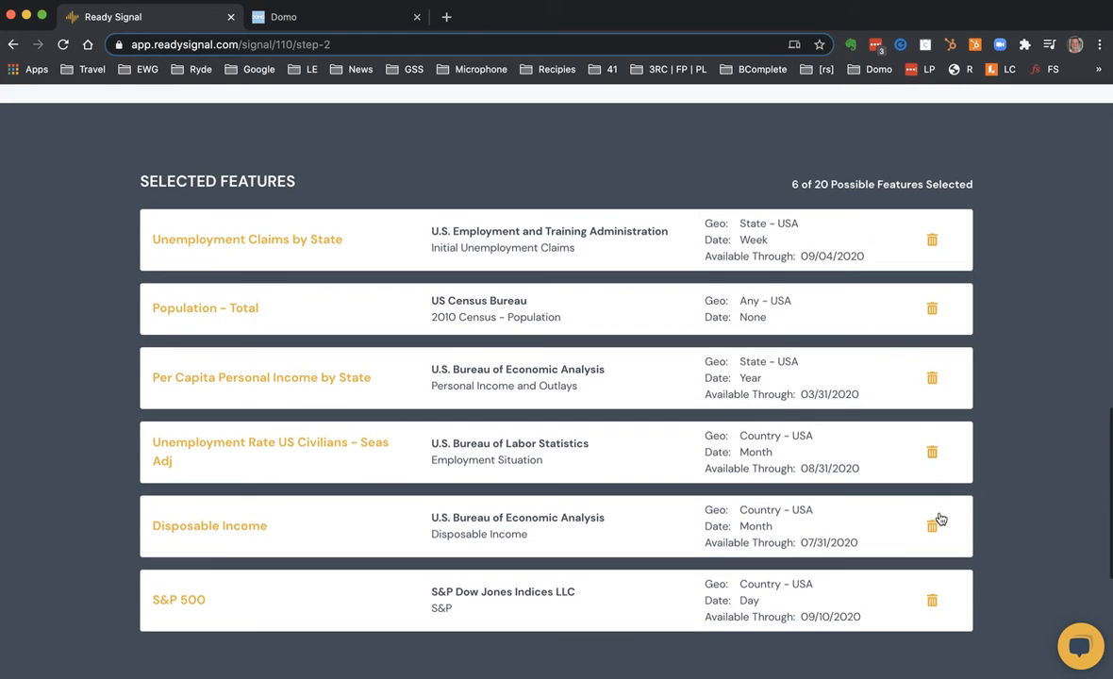
{"action": "scroll", "coordinate": [736, 533], "scroll_direction": "down", "scroll_amount": 5}
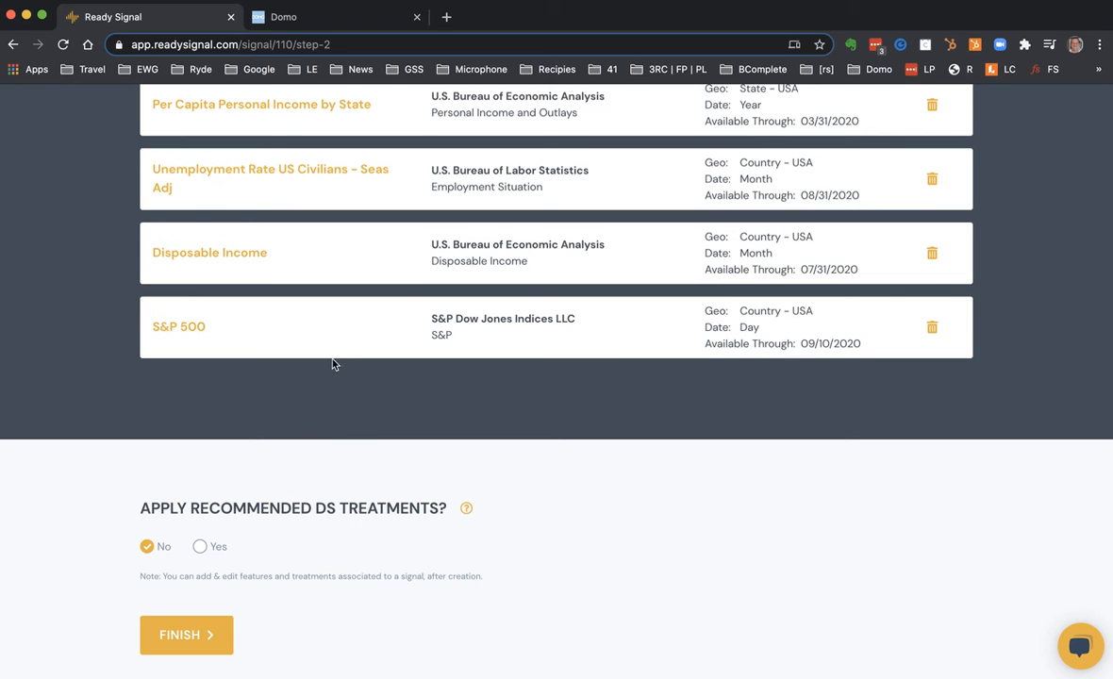
{"action": "left_click", "coordinate": [200, 547]}
{"action": "left_click", "coordinate": [189, 638]}
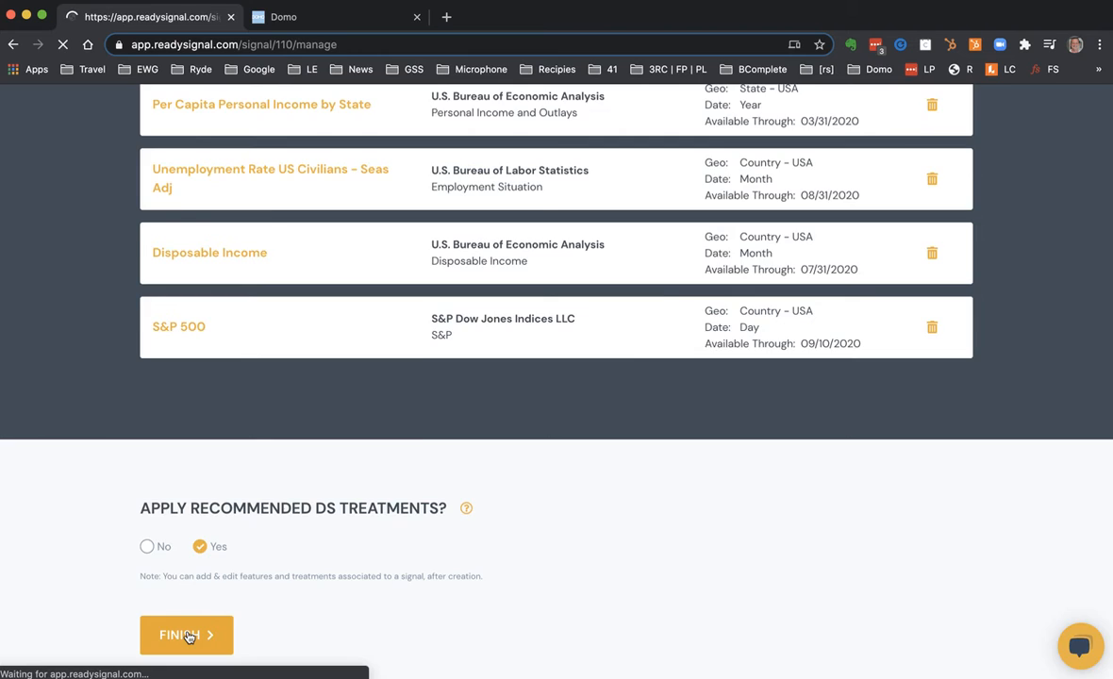
Step: Review the transforms and treatments of the selected features and save and process the signal
{"action": "scroll", "coordinate": [528, 574], "scroll_direction": "down", "scroll_amount": 2}
{"action": "scroll", "coordinate": [528, 575], "scroll_direction": "down", "scroll_amount": 4}
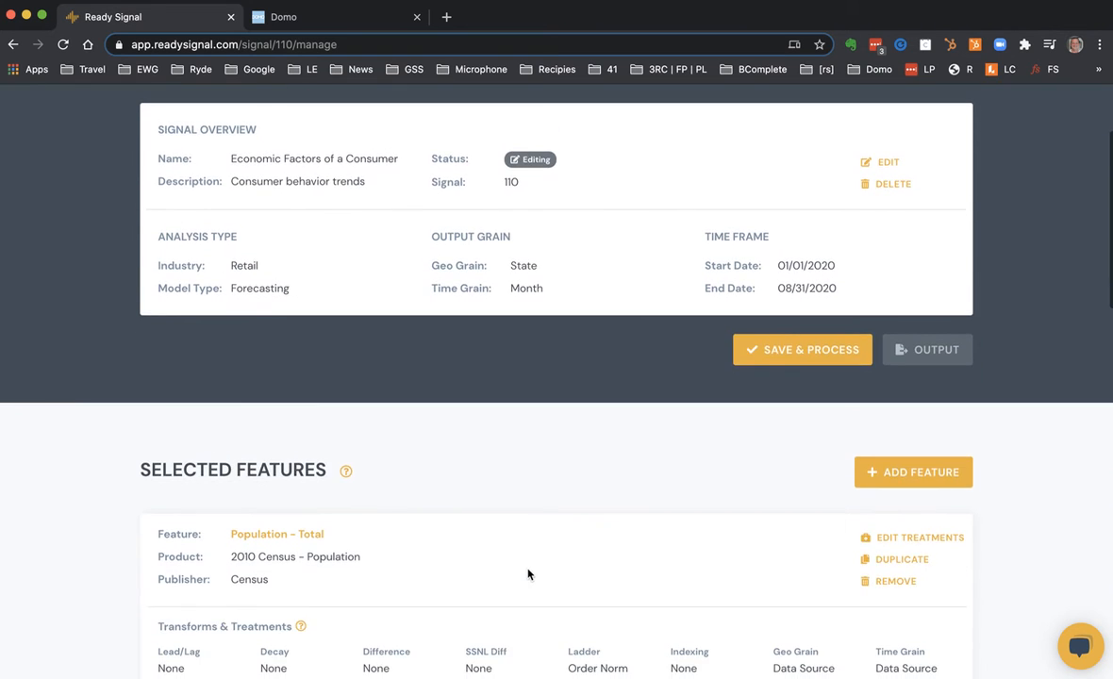
{"action": "scroll", "coordinate": [528, 575], "scroll_direction": "down", "scroll_amount": 2}
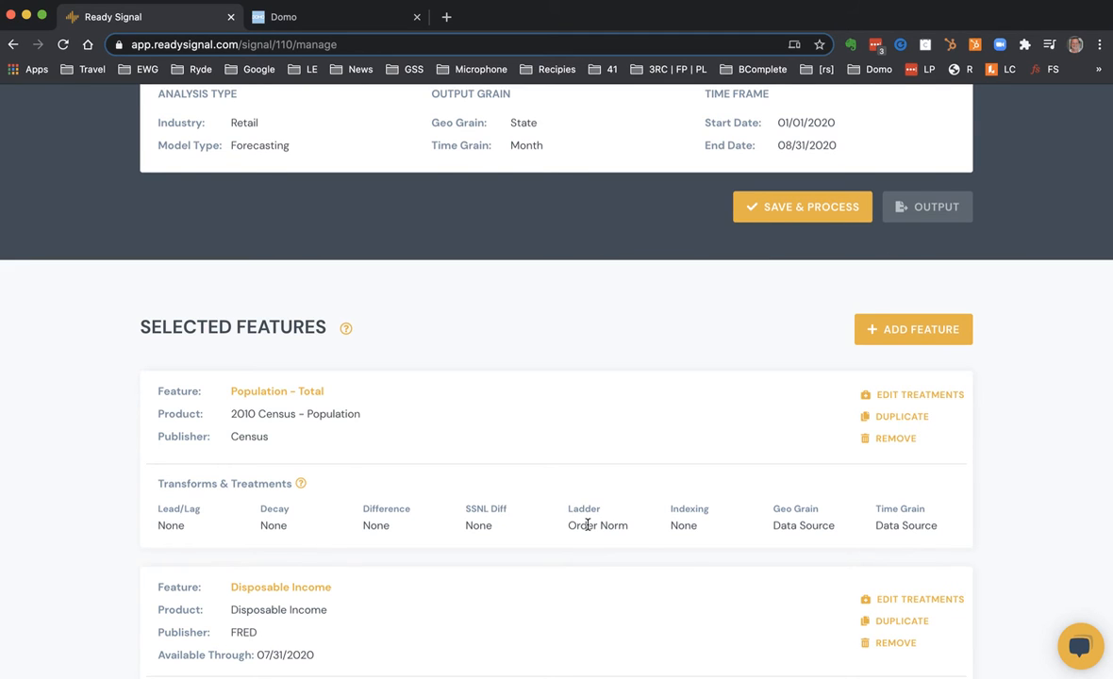
{"action": "scroll", "coordinate": [587, 525], "scroll_direction": "down", "scroll_amount": 3}
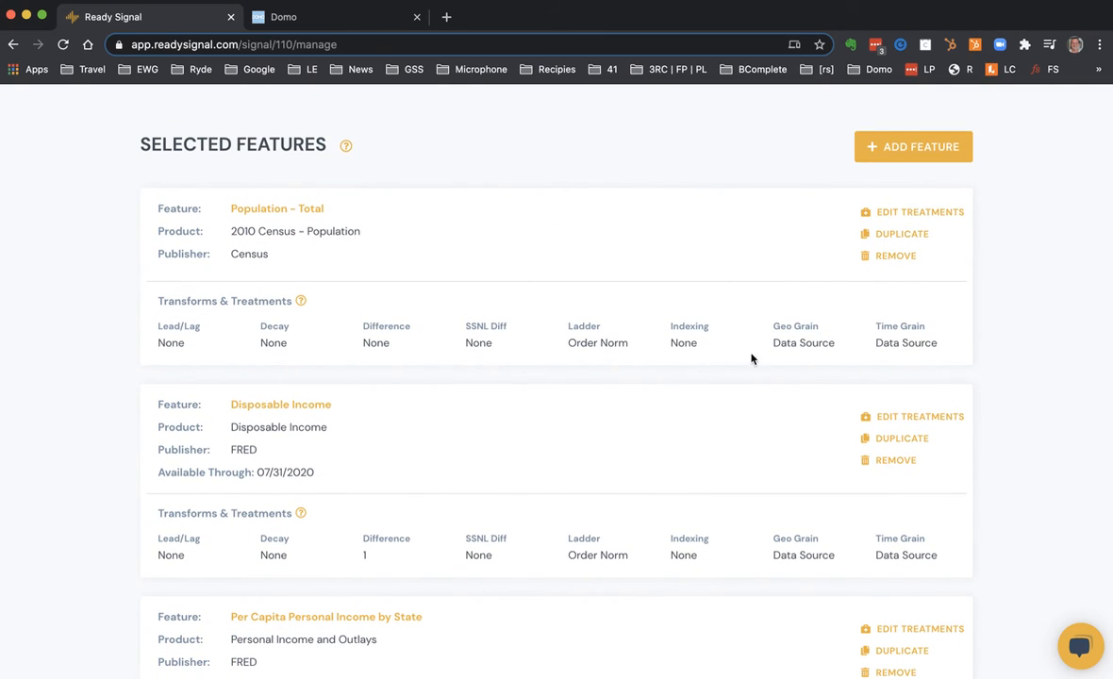
{"action": "scroll", "coordinate": [749, 376], "scroll_direction": "down", "scroll_amount": 1}
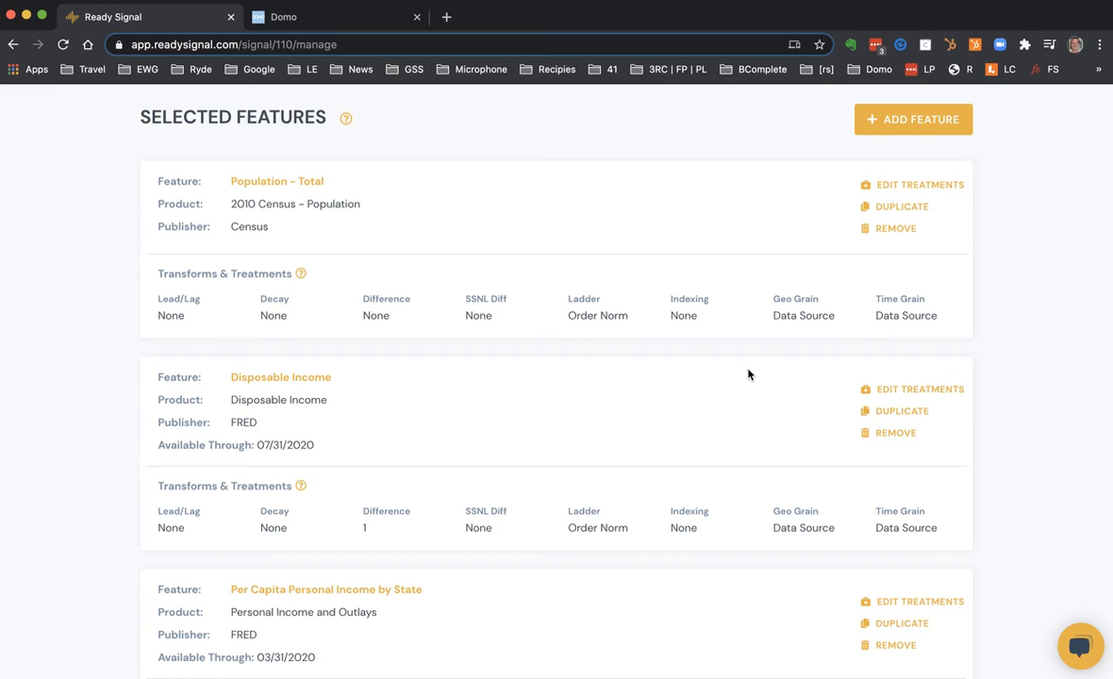
{"action": "scroll", "coordinate": [749, 376], "scroll_direction": "up", "scroll_amount": 4}
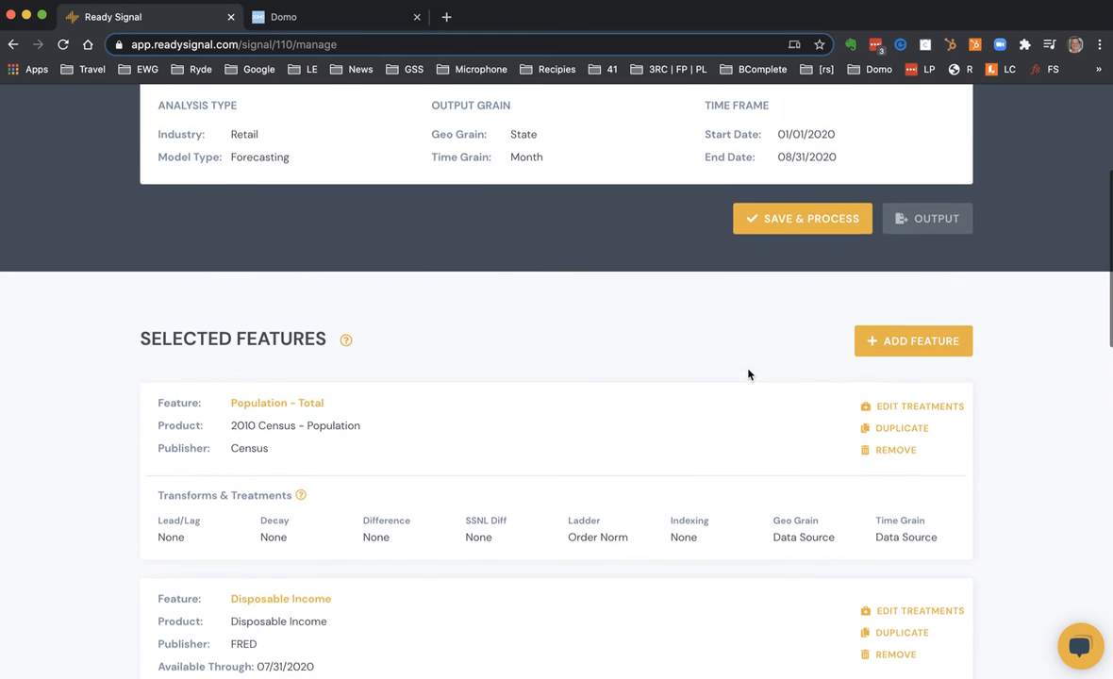
{"action": "left_click", "coordinate": [807, 222]}
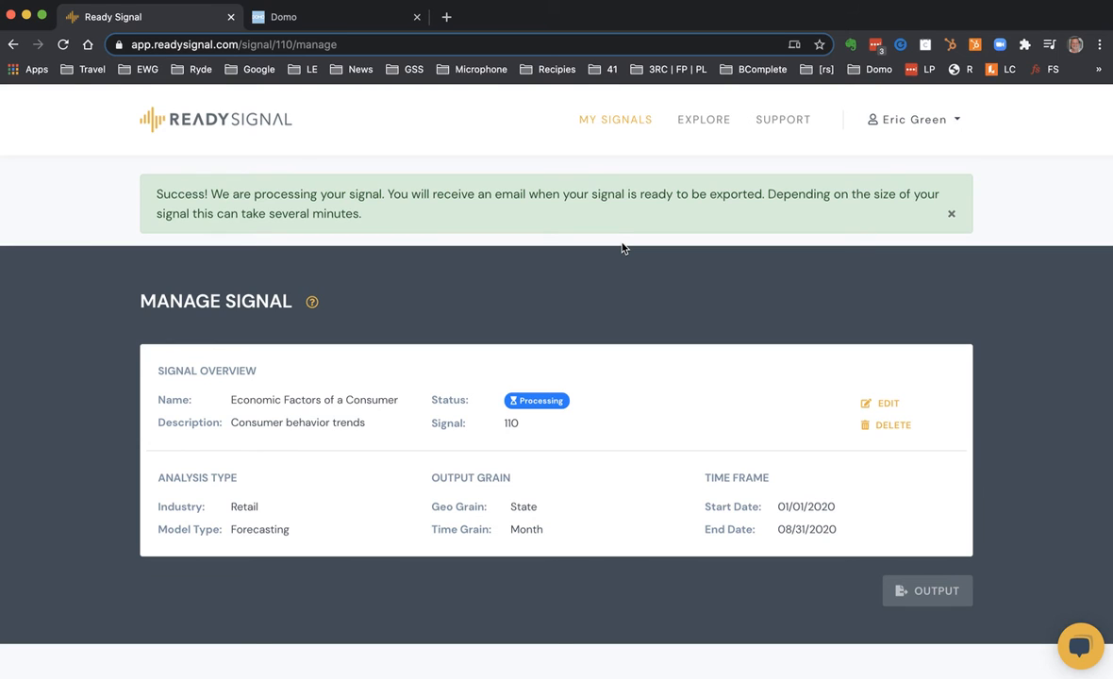
Step: Reload the signal's management page to check its processing status
{"action": "key", "text": "super+r"}
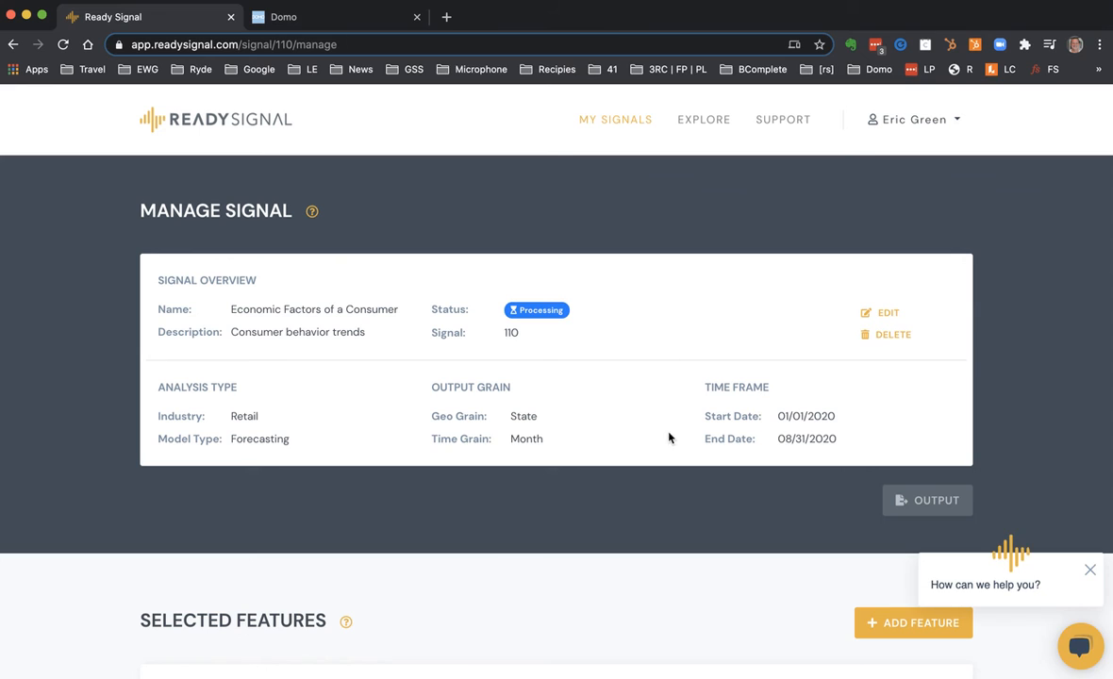
{"action": "mouse_move", "coordinate": [716, 663]}
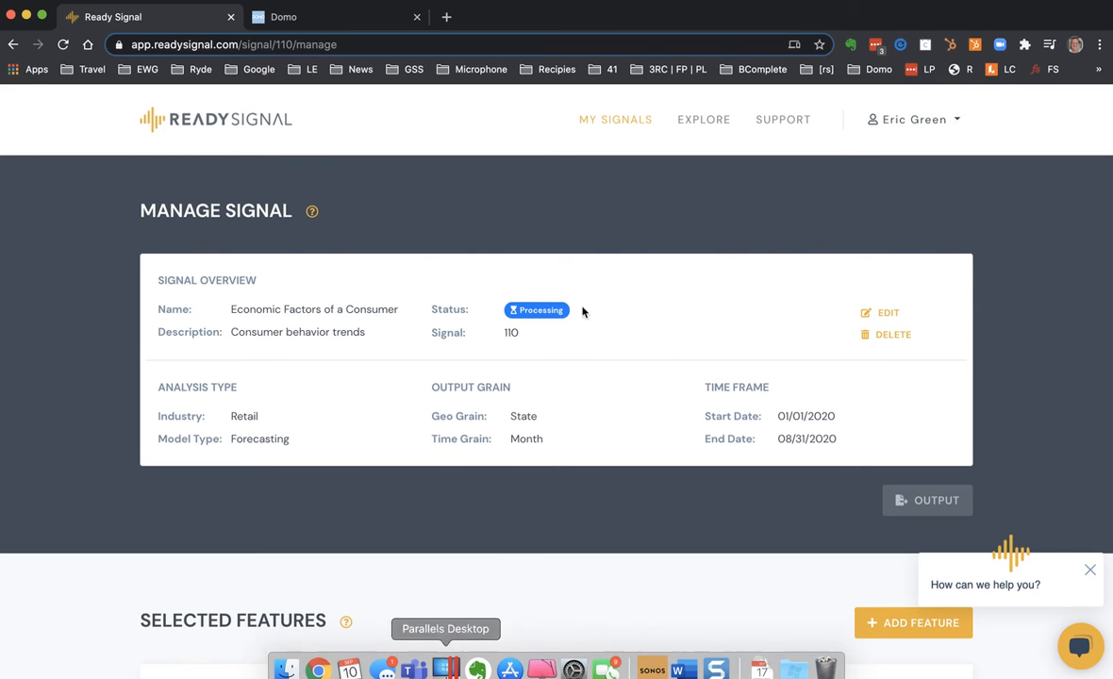
{"action": "key", "text": "super+Tab"}
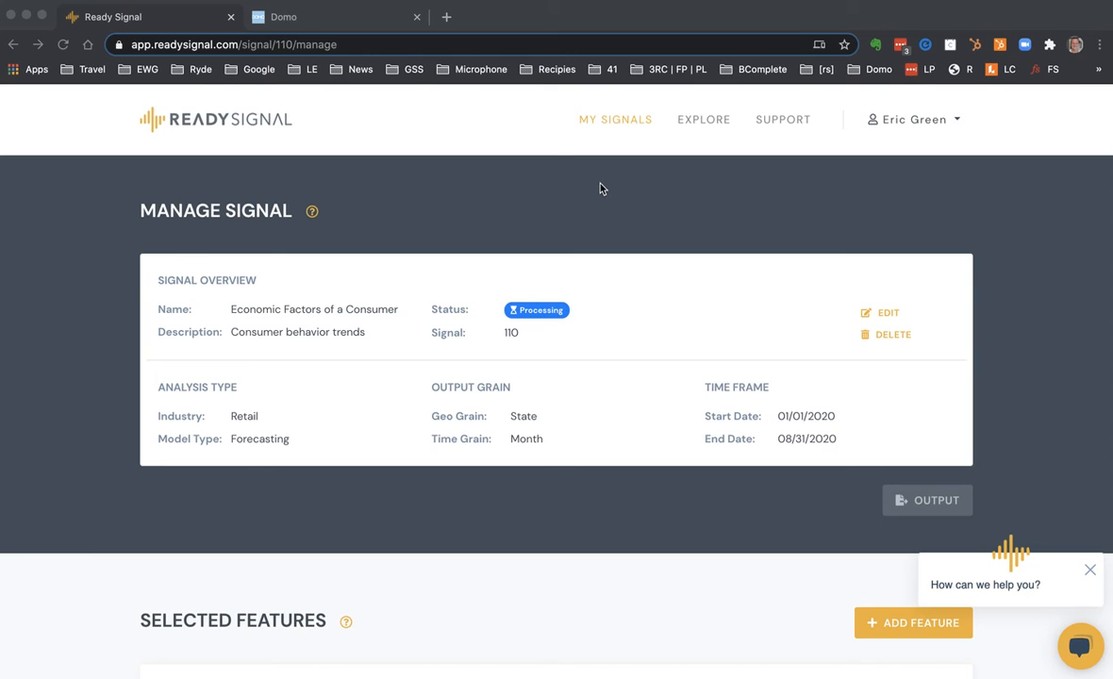
Step: Open the output options of Signal 2.12 and download and open its Excel export
{"action": "left_click", "coordinate": [614, 120]}
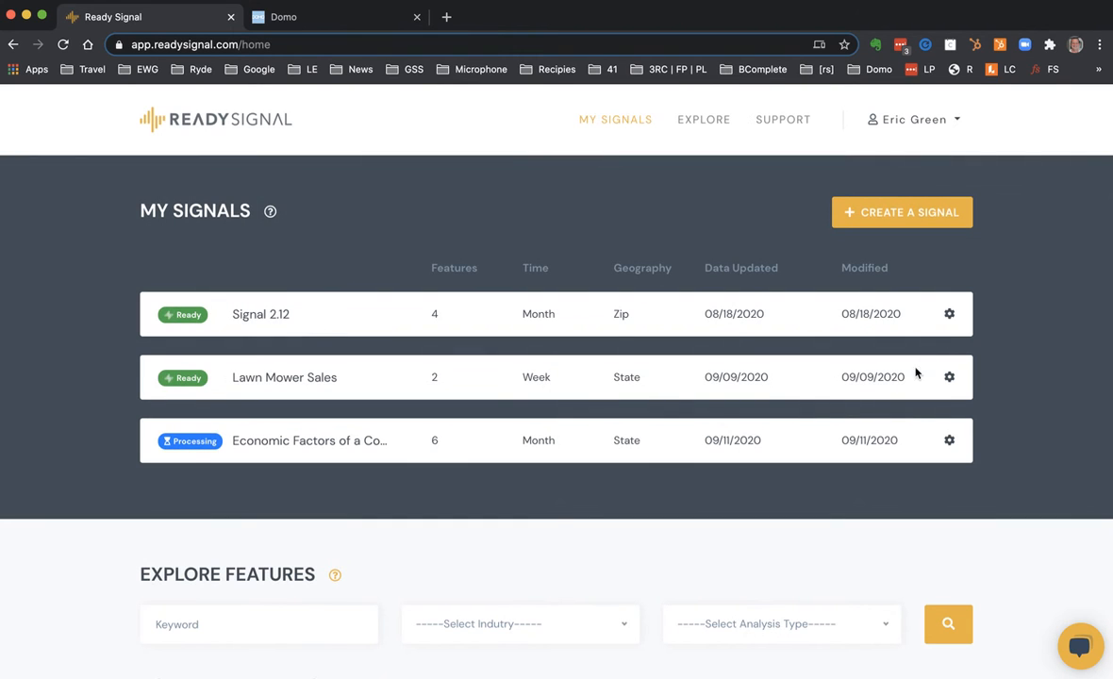
{"action": "left_click", "coordinate": [950, 315]}
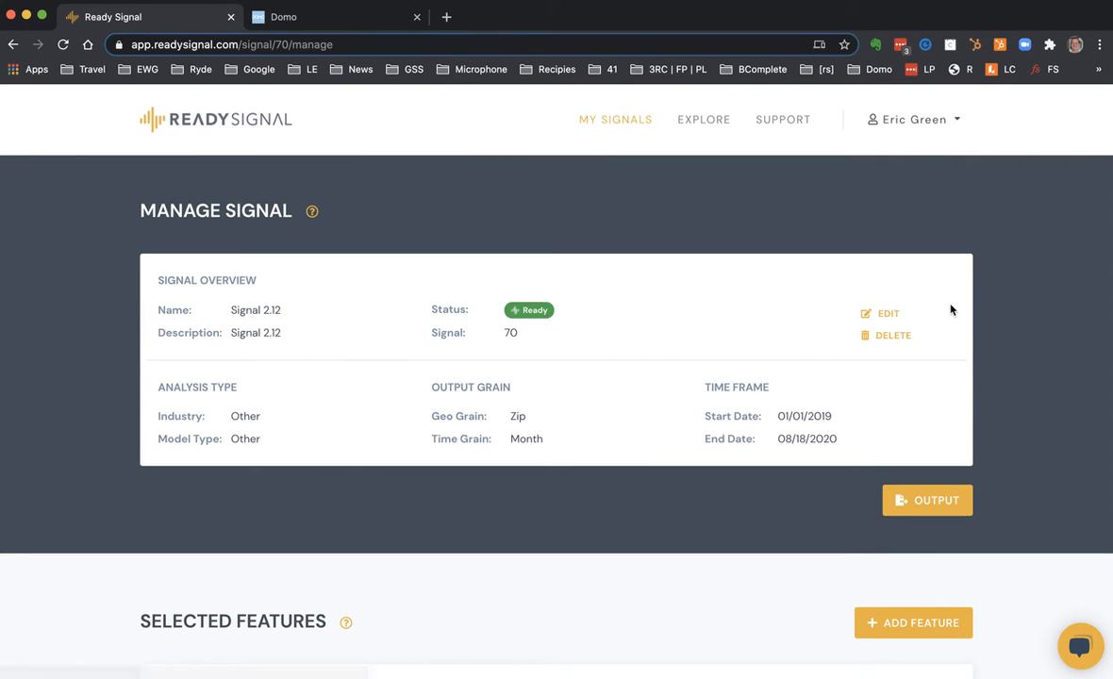
{"action": "left_click", "coordinate": [945, 510]}
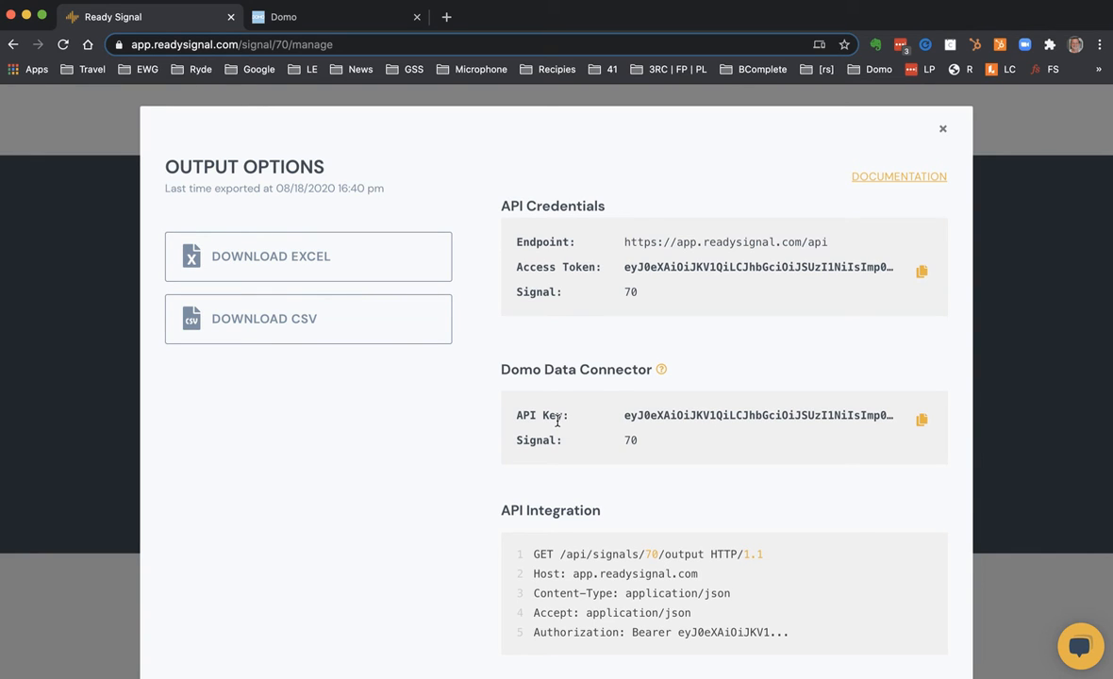
{"action": "left_click", "coordinate": [294, 261]}
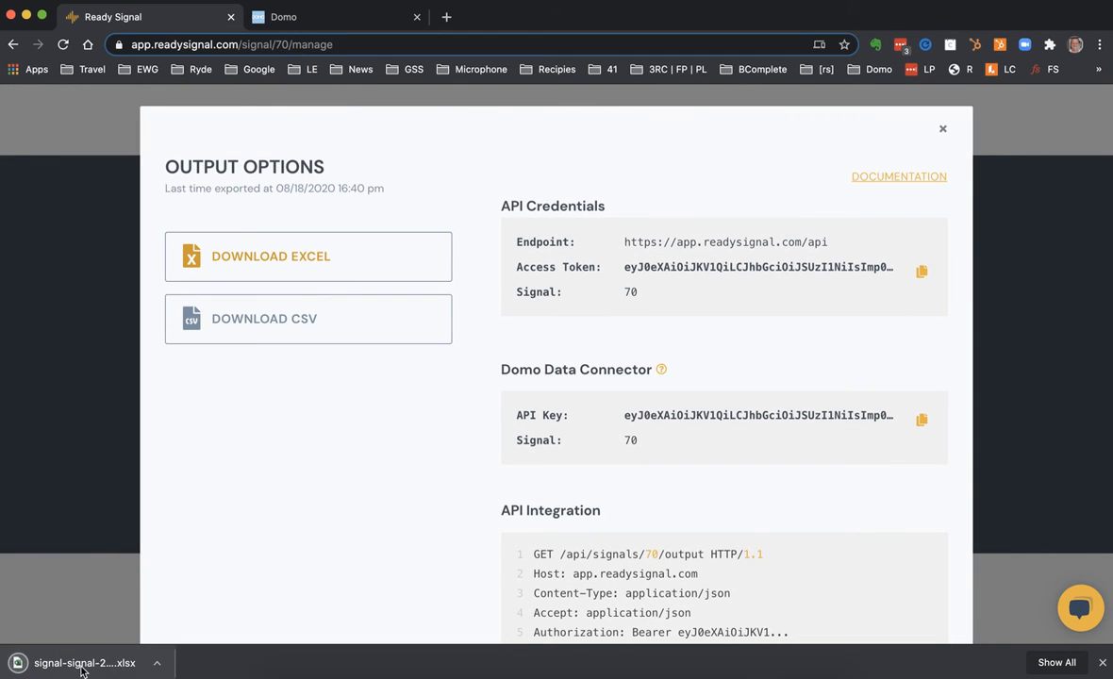
{"action": "left_click", "coordinate": [82, 666]}
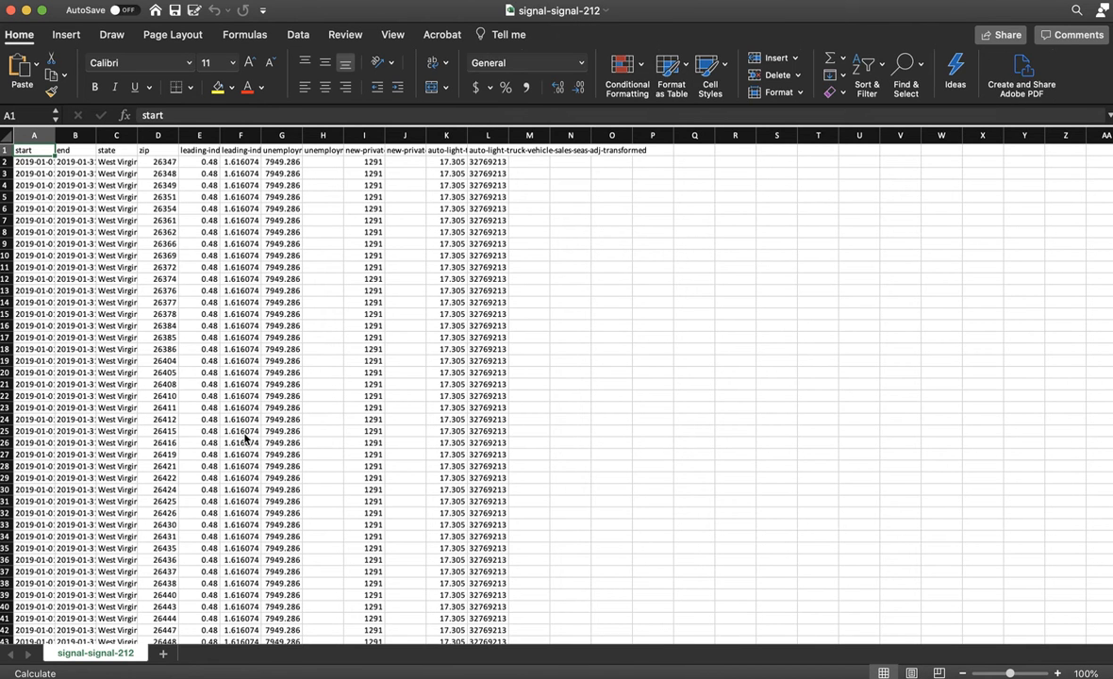
Step: Return to Ready Signal and copy the API key for the Domo Data Connector
{"action": "key", "text": "super+Tab"}
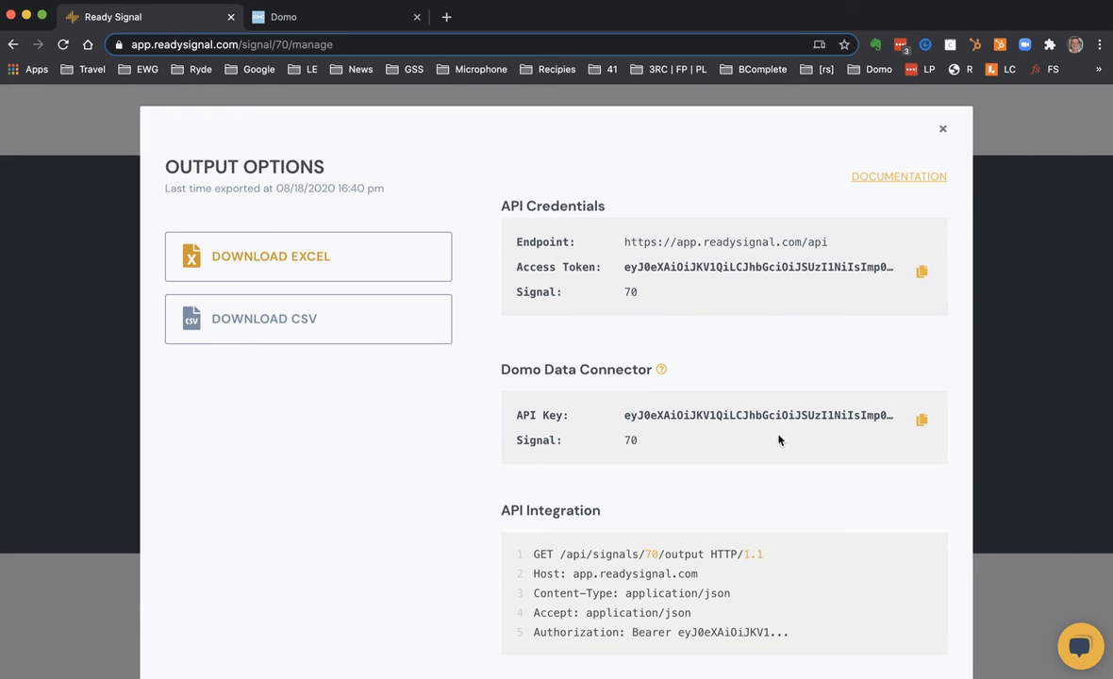
{"action": "left_click", "coordinate": [922, 422]}
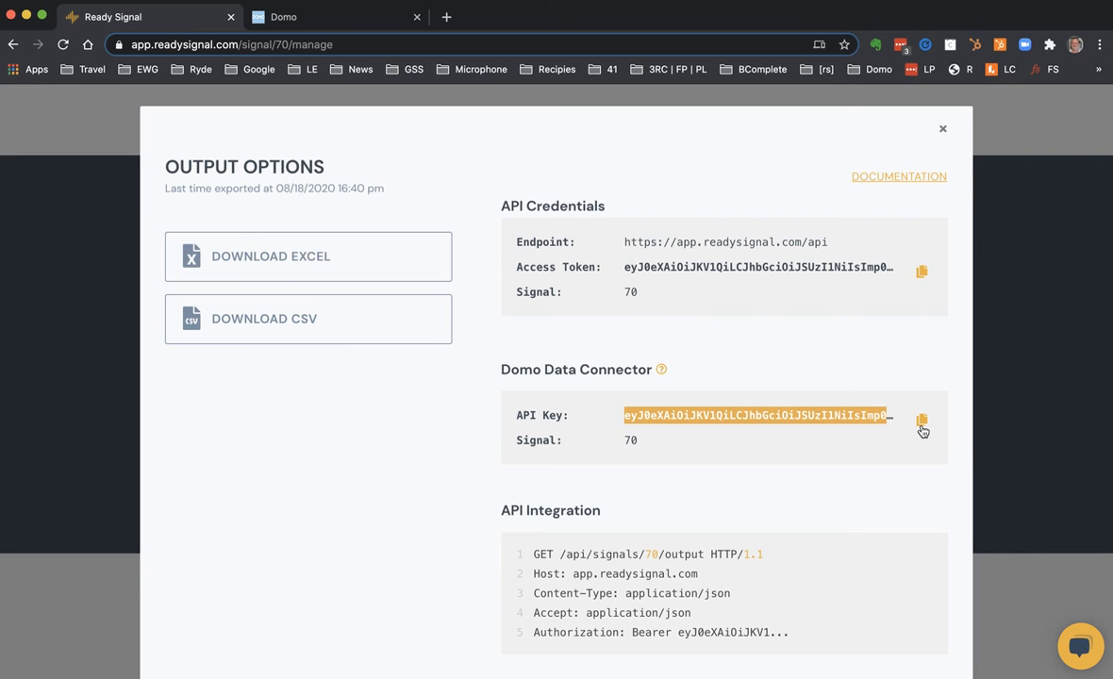
Step: Switch to Domo, search the Appstore for "ready signal" and start creating a dataset with the Ready Signal connector
{"action": "left_click", "coordinate": [307, 25]}
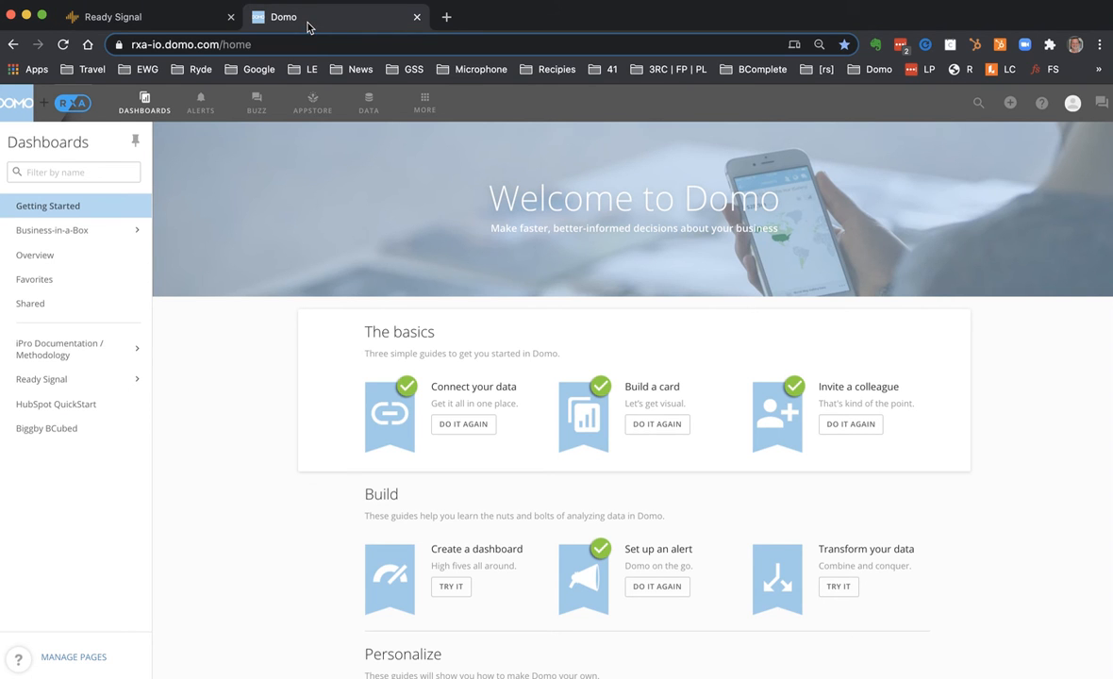
{"action": "left_click", "coordinate": [317, 99]}
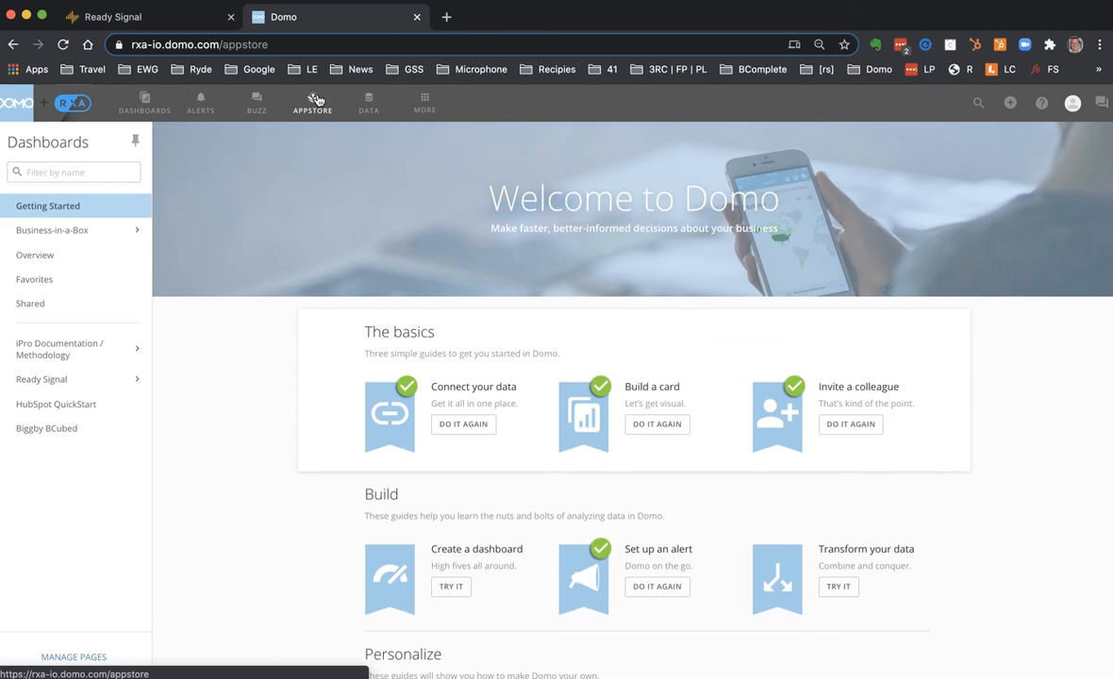
{"action": "type", "text": "r"}
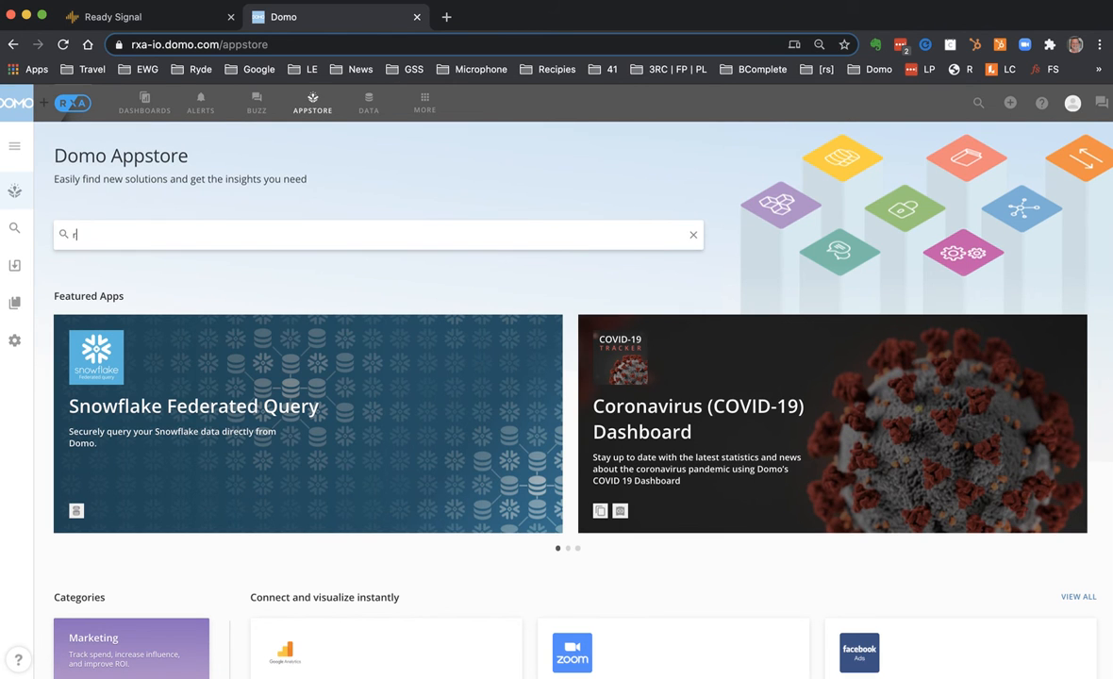
{"action": "type", "text": "eady signal"}
{"action": "key", "text": "Return"}
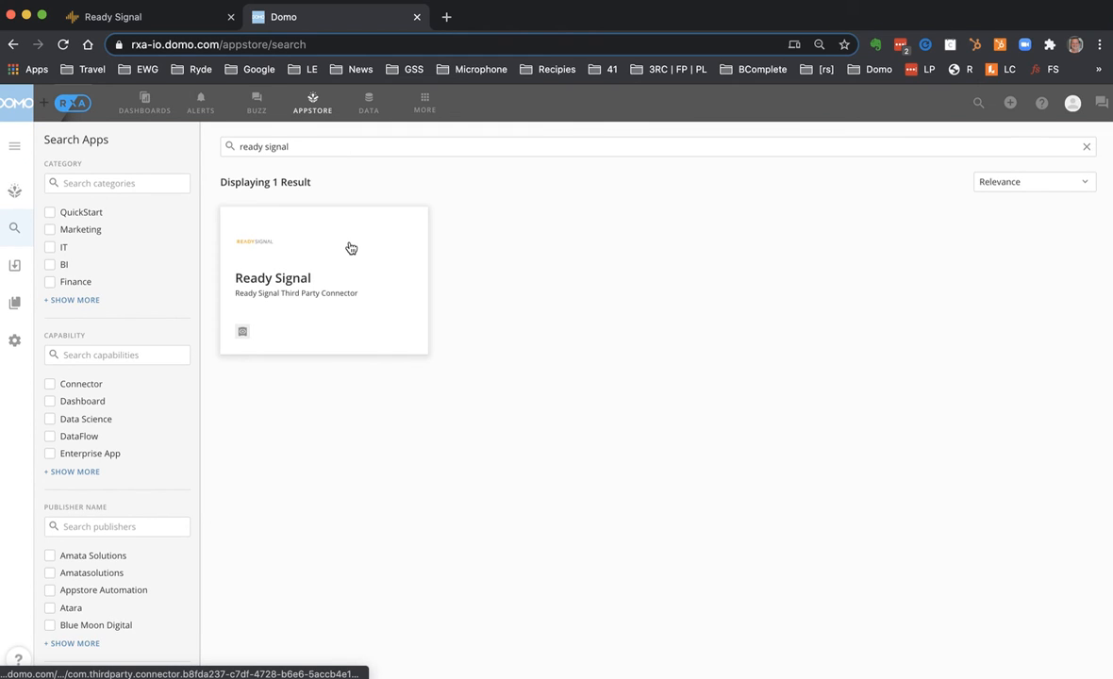
{"action": "left_click", "coordinate": [350, 248]}
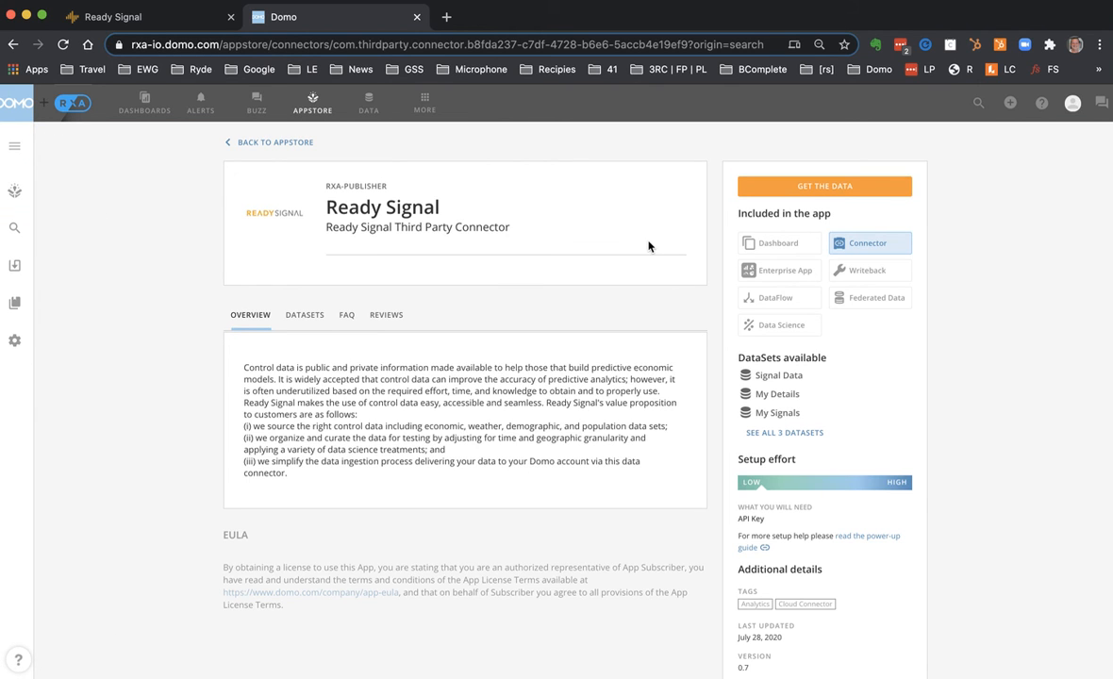
{"action": "left_click", "coordinate": [787, 186]}
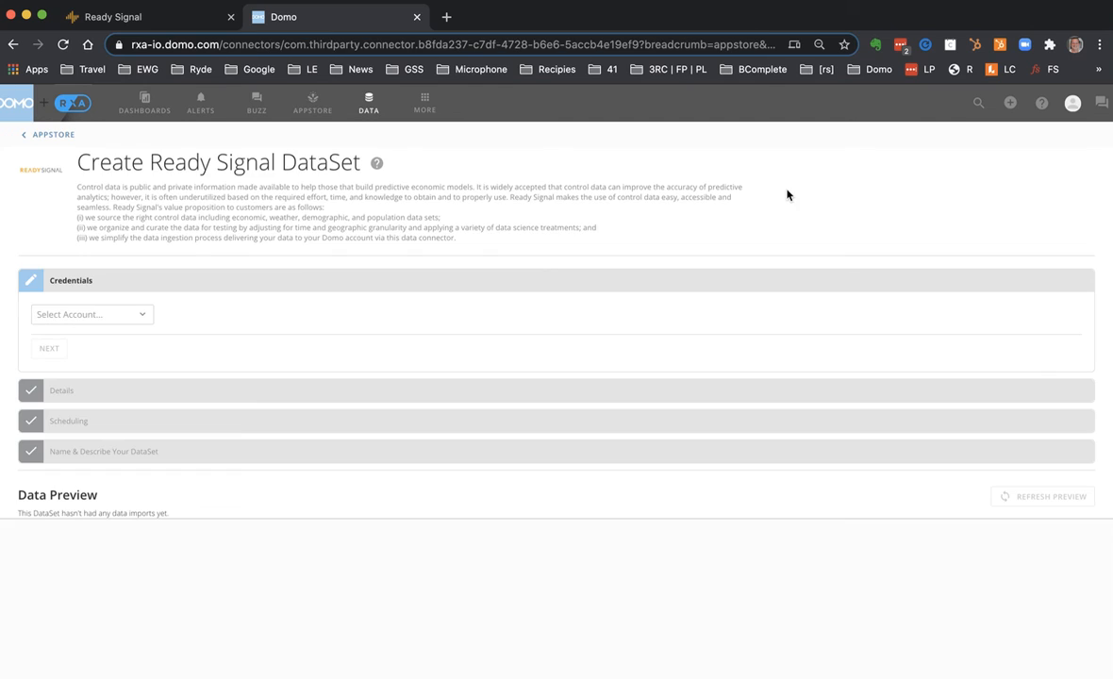
Step: Add a new Ready Signal account to the dataset's credentials, paste the copied API key and connect it
{"action": "left_click", "coordinate": [94, 314]}
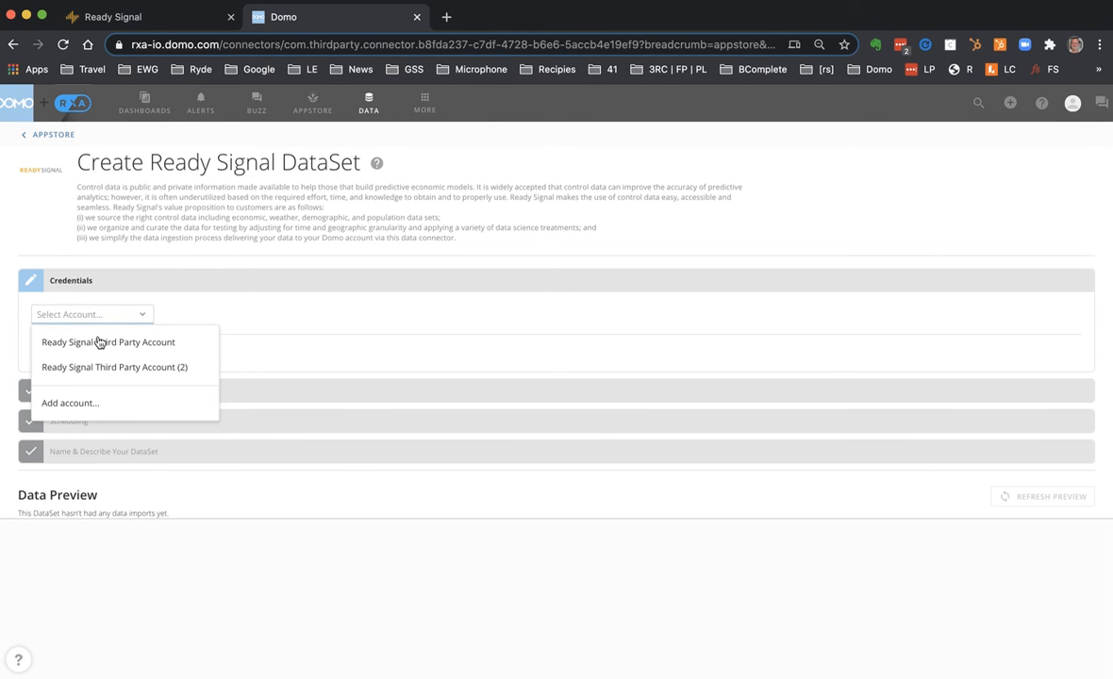
{"action": "left_click", "coordinate": [80, 404]}
{"action": "left_click", "coordinate": [102, 372]}
{"action": "key", "text": "super+v"}
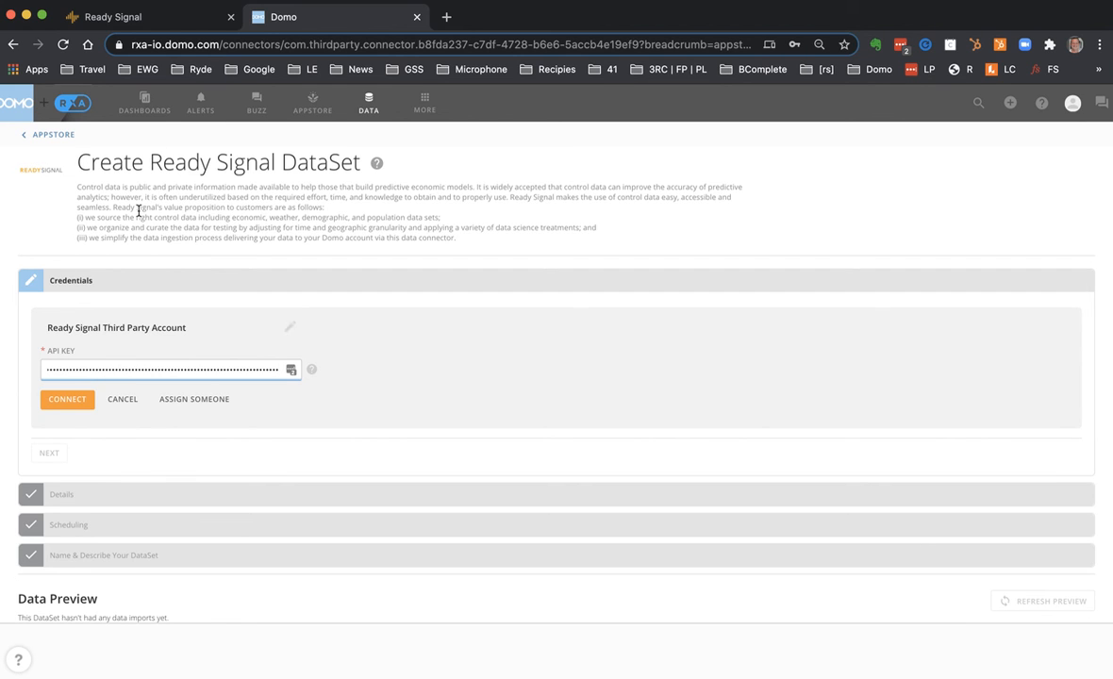
{"action": "left_click", "coordinate": [162, 15]}
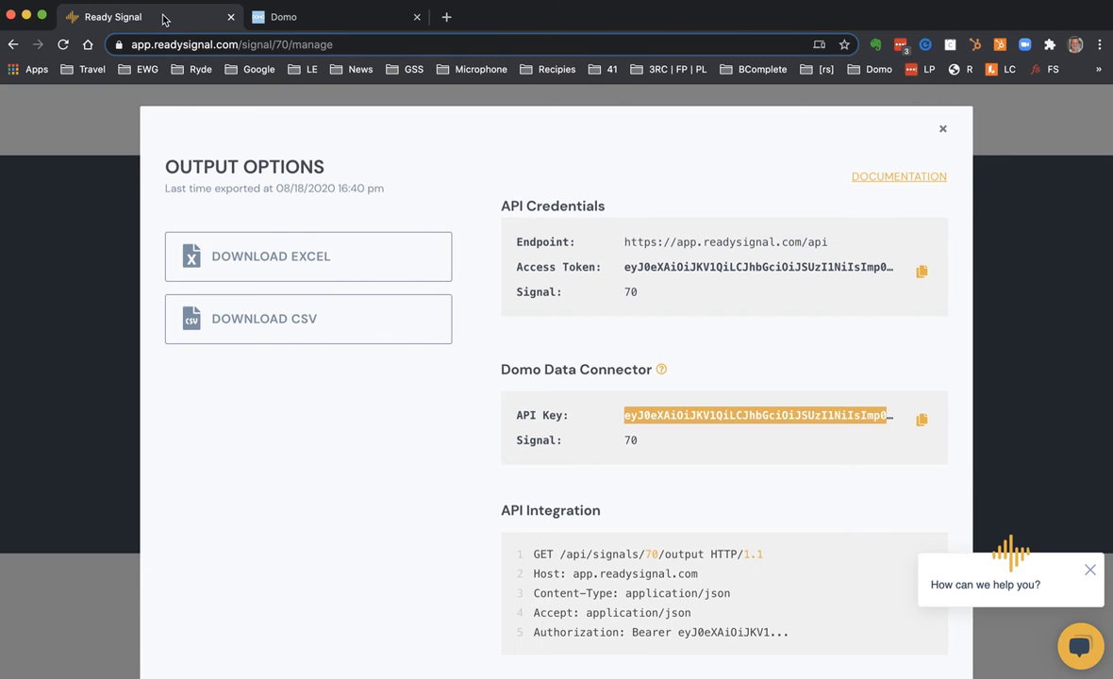
{"action": "left_click", "coordinate": [247, 16]}
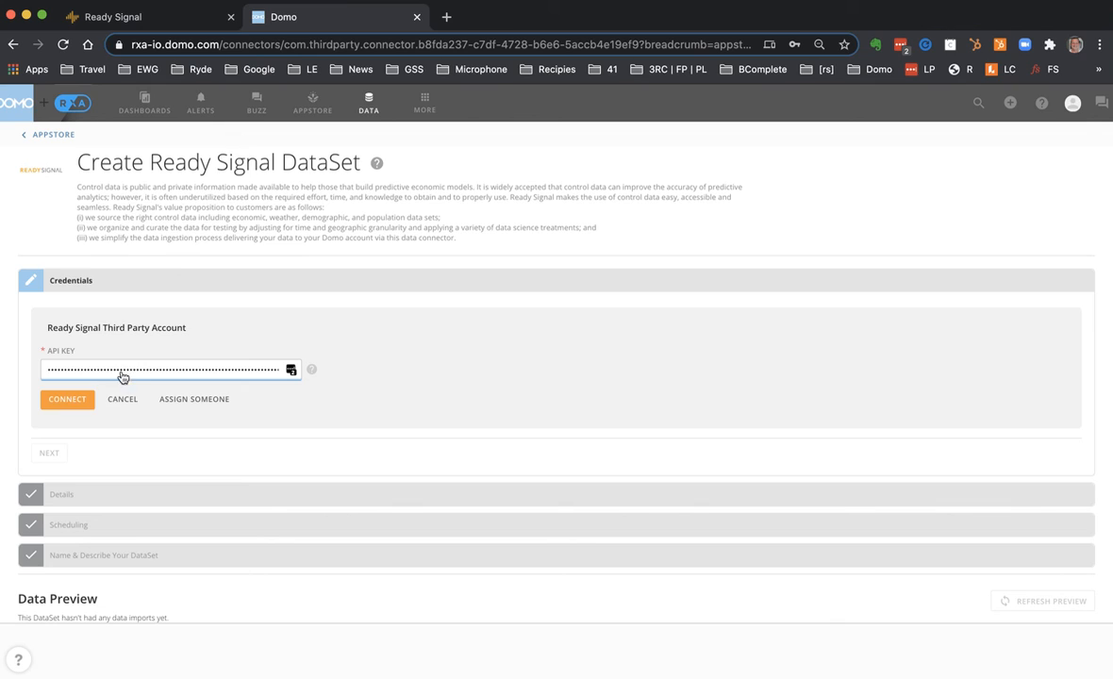
{"action": "left_click", "coordinate": [85, 404]}
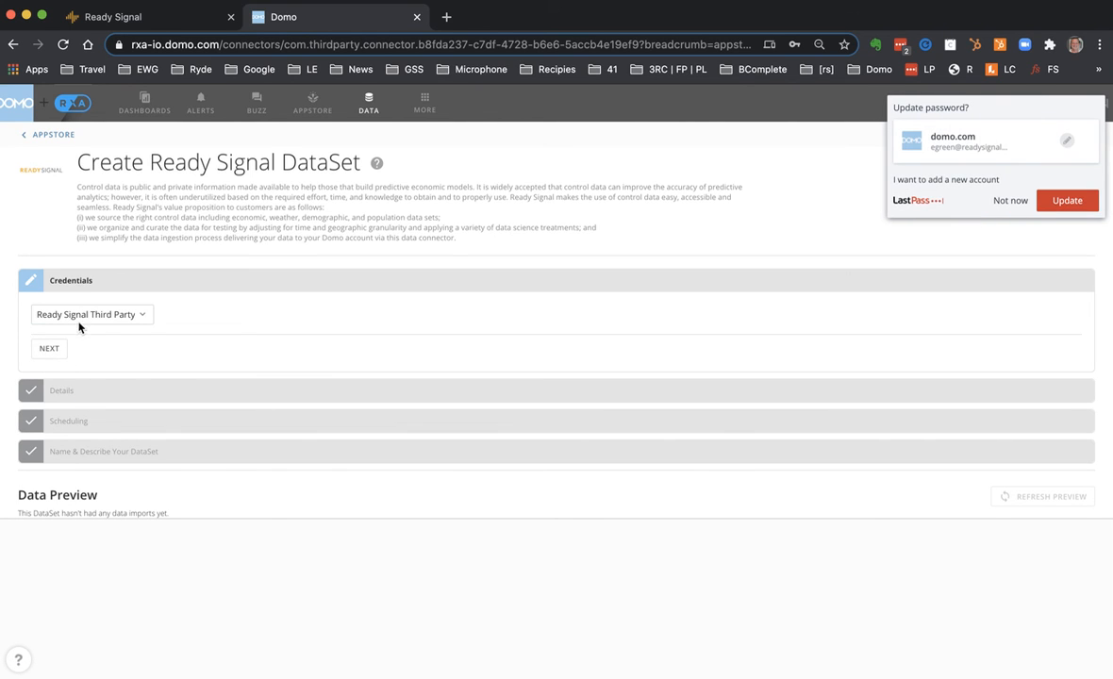
Step: Choose the Ready Signal account for the credentials and configure the details with the Signal Data report and signal ID 70
{"action": "left_click", "coordinate": [83, 315]}
{"action": "left_click", "coordinate": [80, 385]}
{"action": "left_click", "coordinate": [50, 349]}
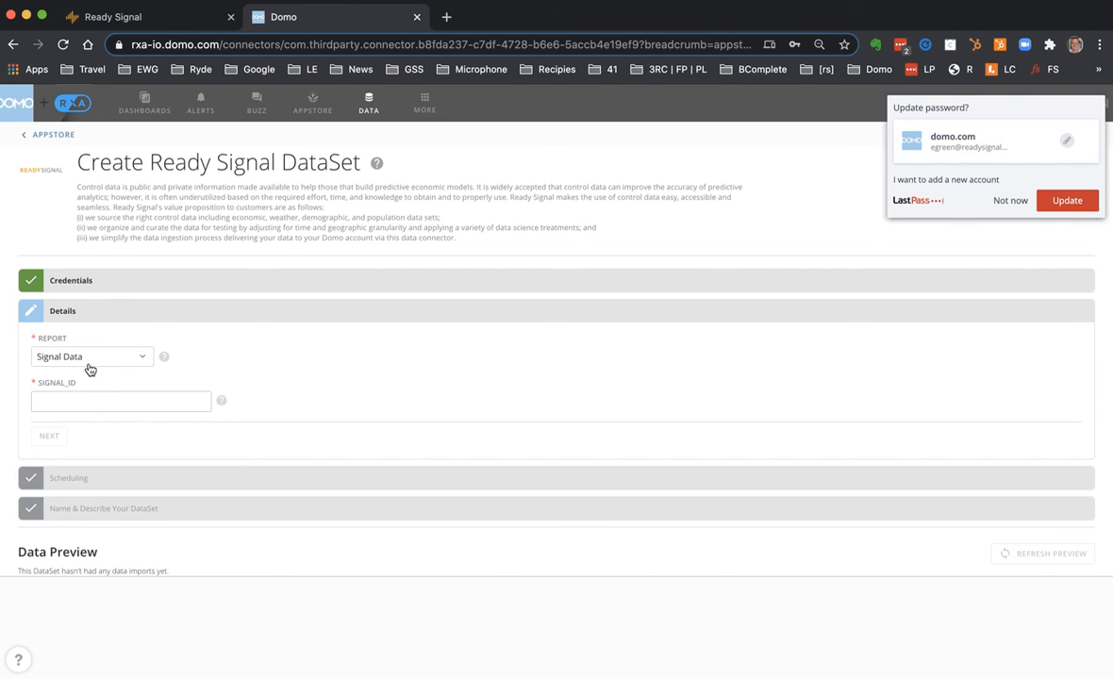
{"action": "left_click", "coordinate": [75, 404]}
{"action": "type", "text": "70"}
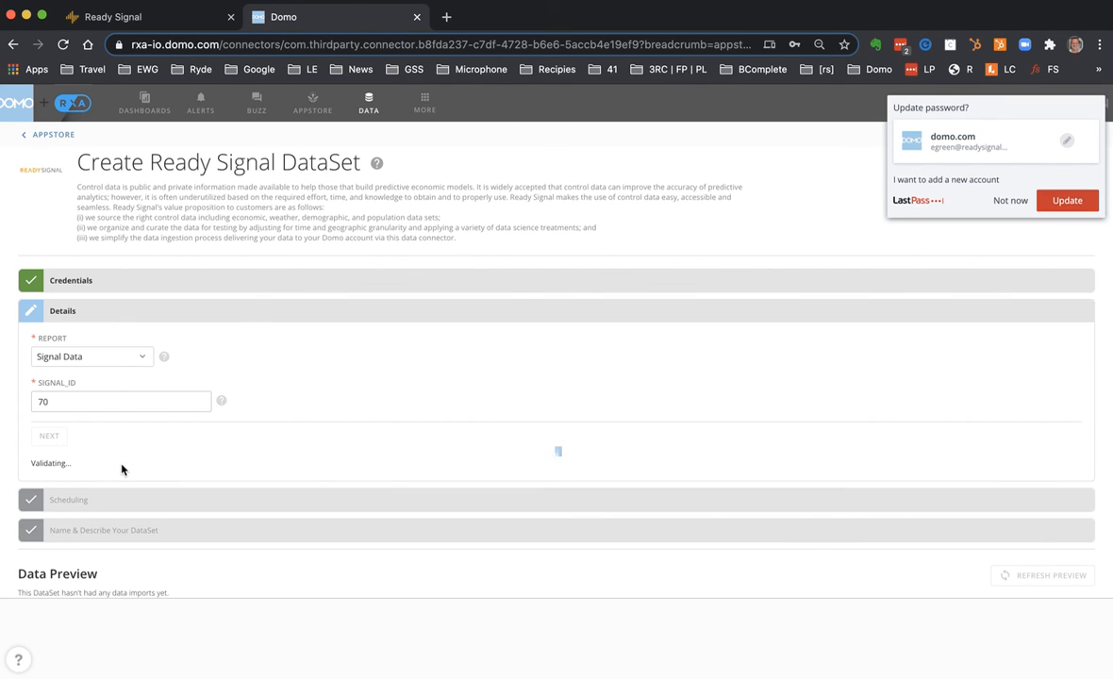
Step: Set the dataset's update schedule to Manually and continue to the naming section
{"action": "left_click", "coordinate": [127, 405]}
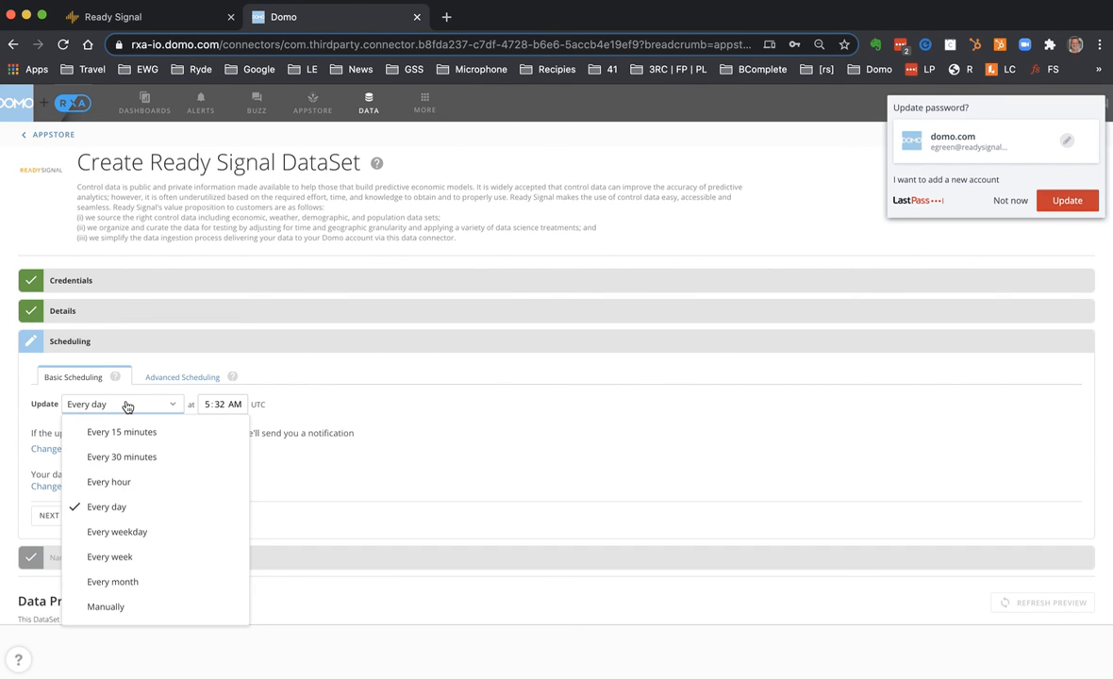
{"action": "left_click", "coordinate": [112, 604]}
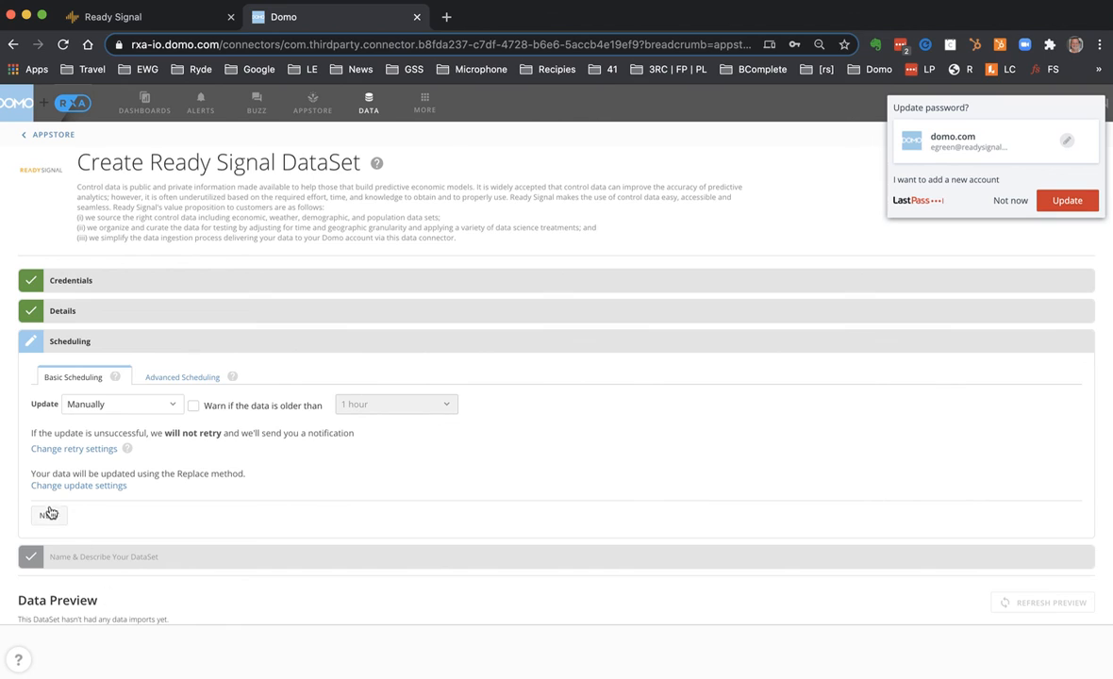
{"action": "left_click", "coordinate": [49, 516]}
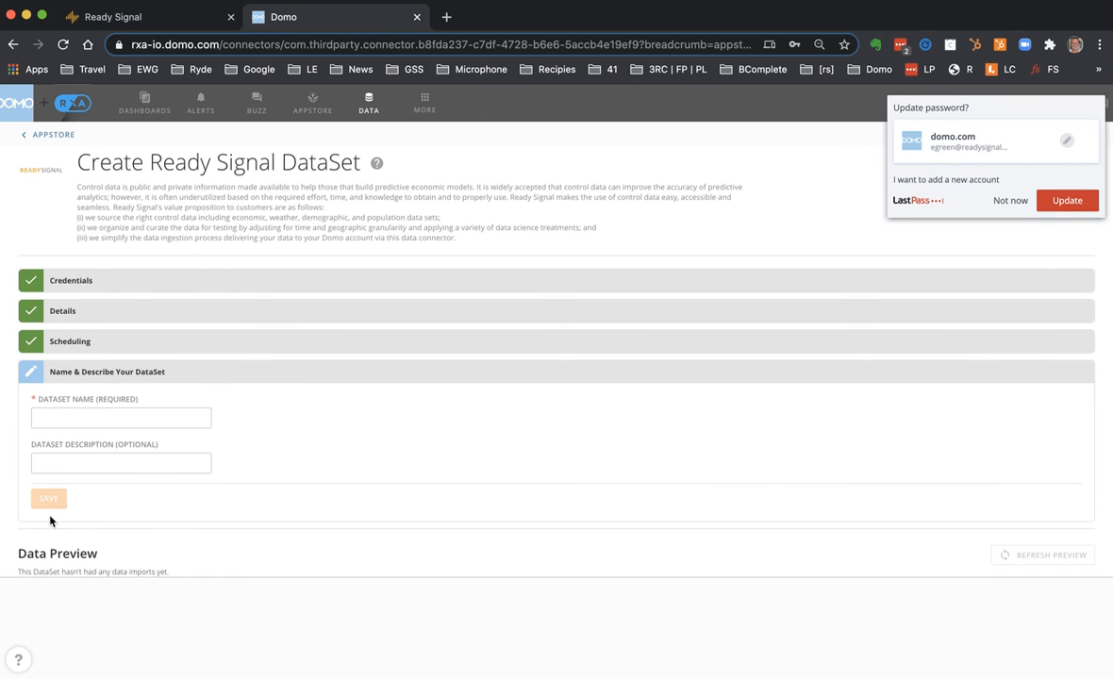
Step: Dismiss the password update prompt, name the dataset "Signal 70" and save it
{"action": "left_click", "coordinate": [1011, 200]}
{"action": "left_click", "coordinate": [184, 417]}
{"action": "type", "text": "Signal 70"}
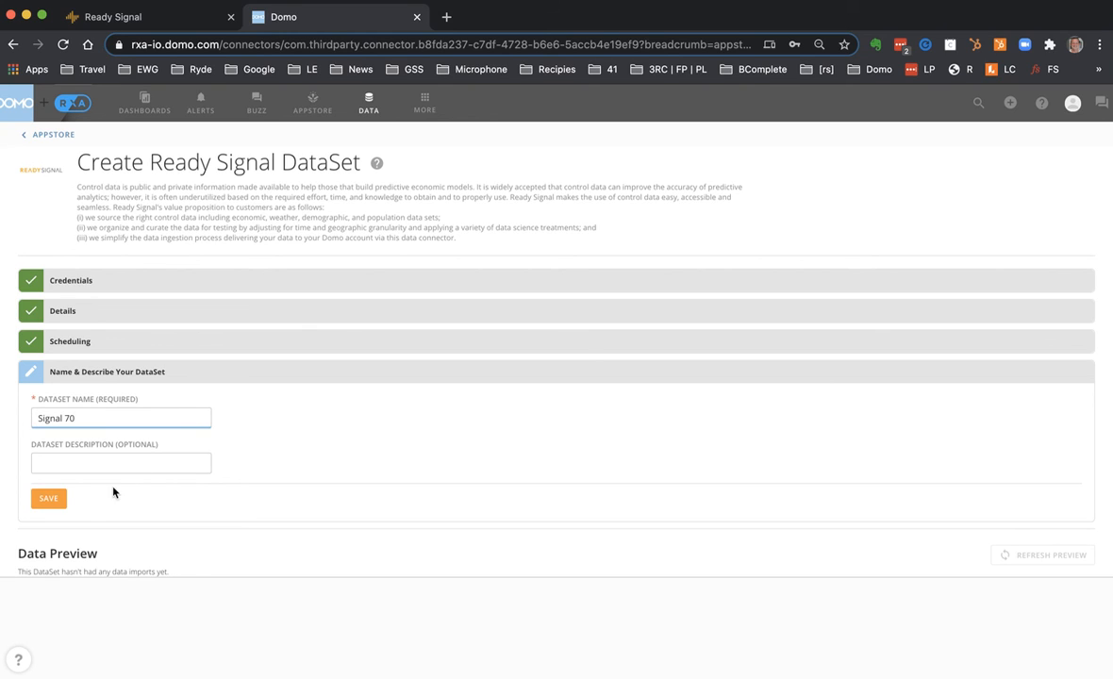
{"action": "left_click", "coordinate": [48, 500]}
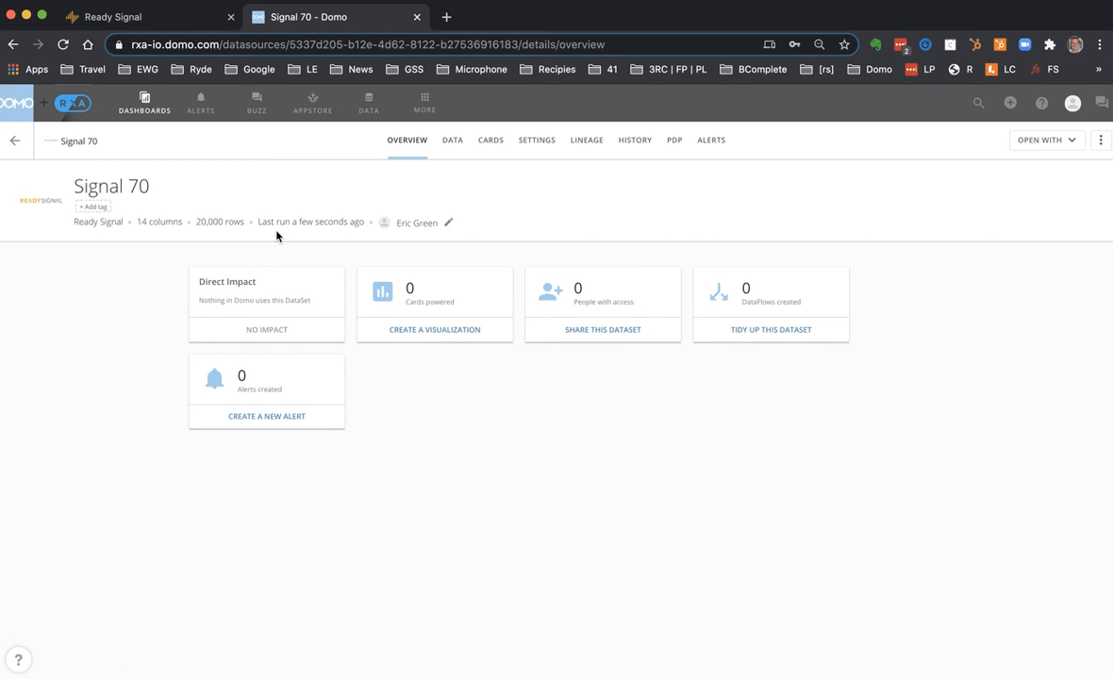
Step: View the Signal 70 dataset's data table, and return to Ready Signal to close the output options
{"action": "left_click", "coordinate": [454, 144]}
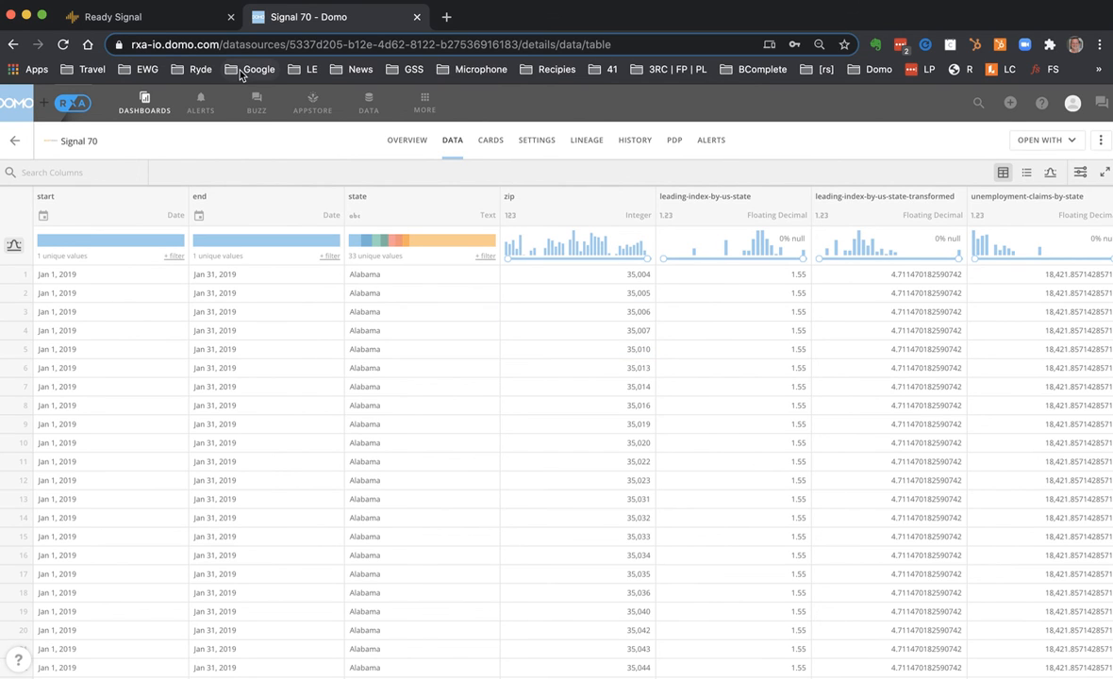
{"action": "left_click", "coordinate": [182, 21]}
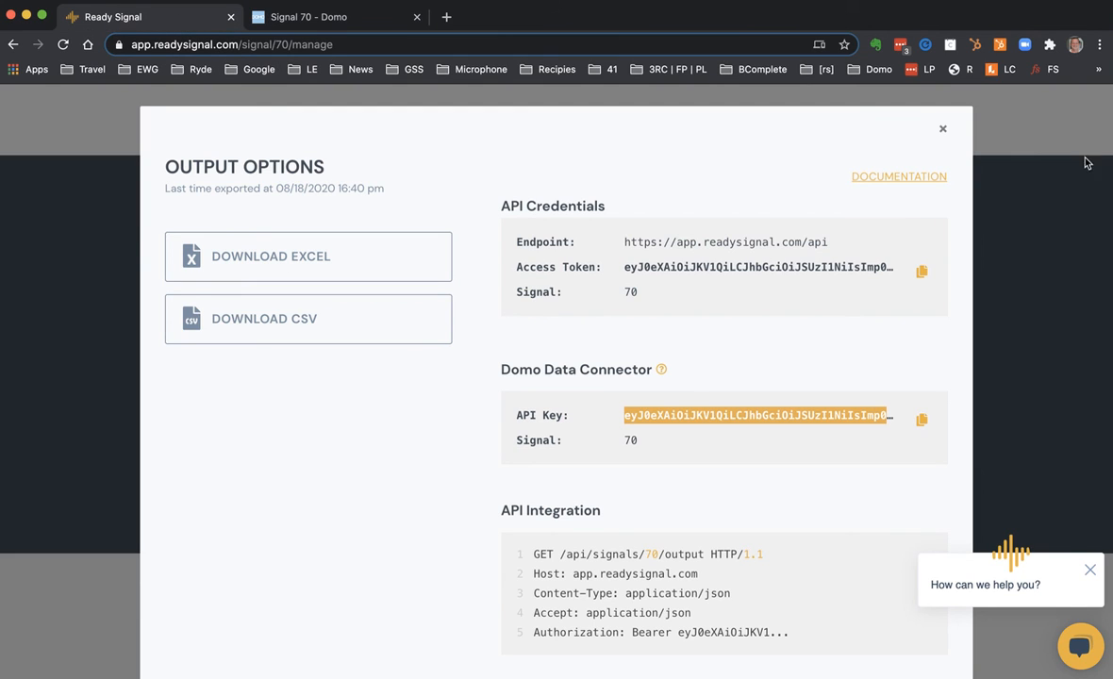
{"action": "left_click", "coordinate": [940, 132]}
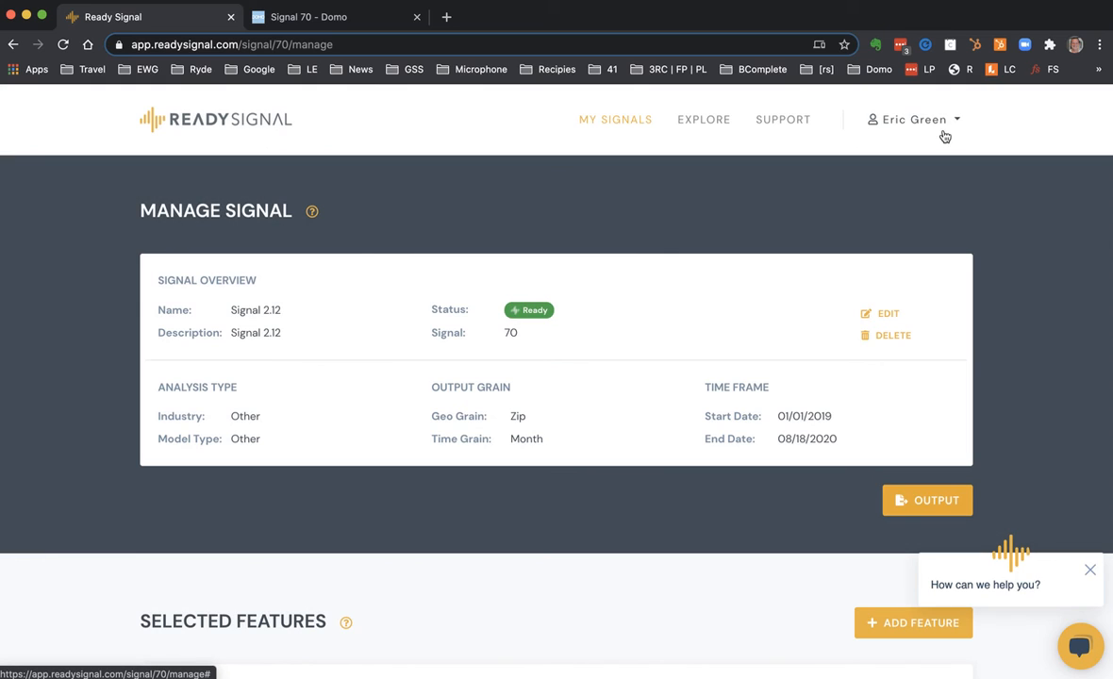